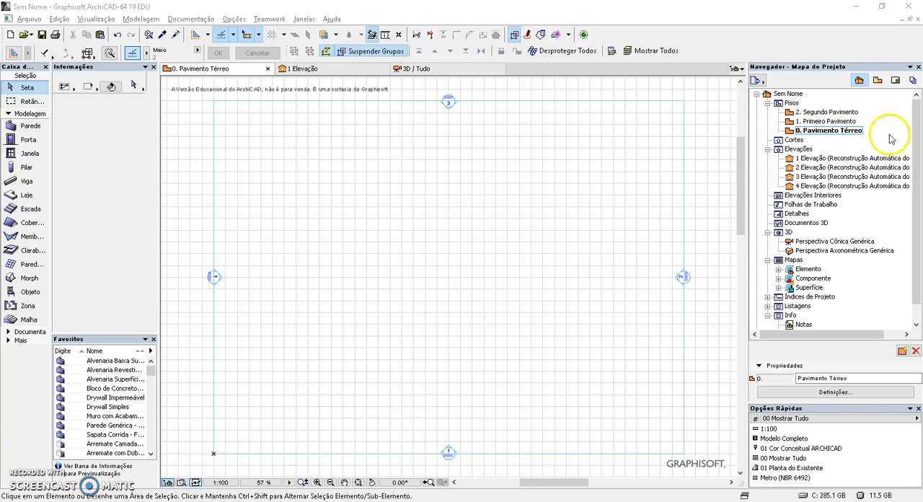
# Draw a 3 by 3 m rectangular slab in Concreto - Estrutural near the middle of the ground floor plan
pyautogui.click(21, 199)
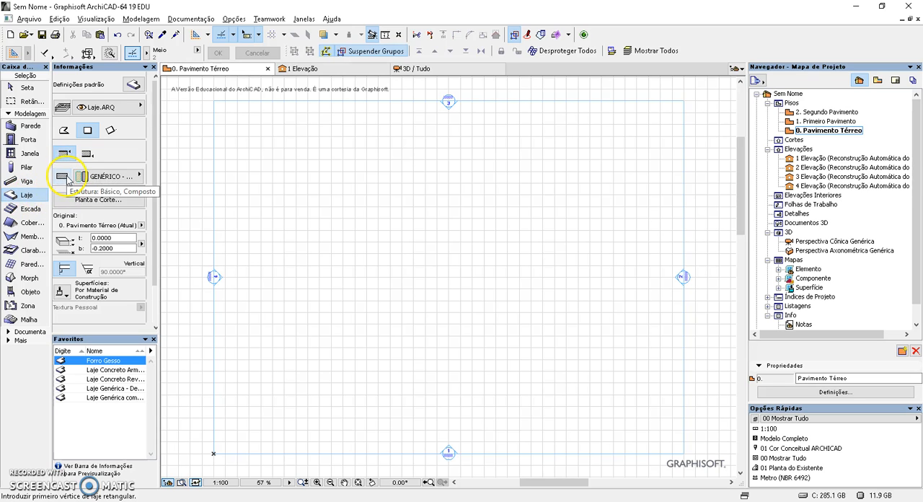
pyautogui.click(101, 180)
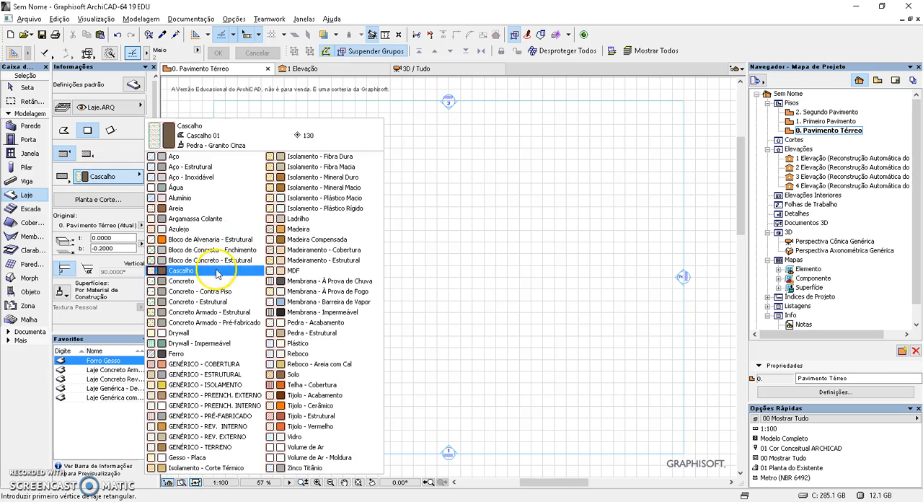
pyautogui.click(189, 295)
pyautogui.click(213, 302)
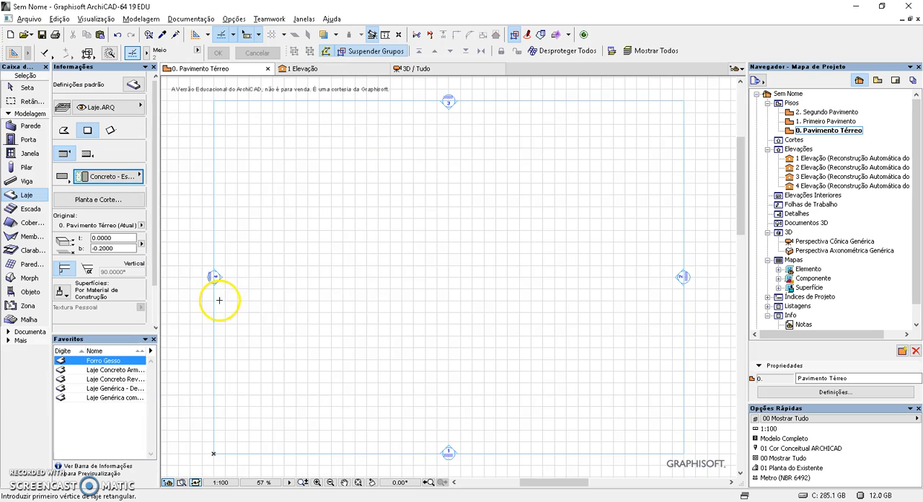
pyautogui.click(391, 323)
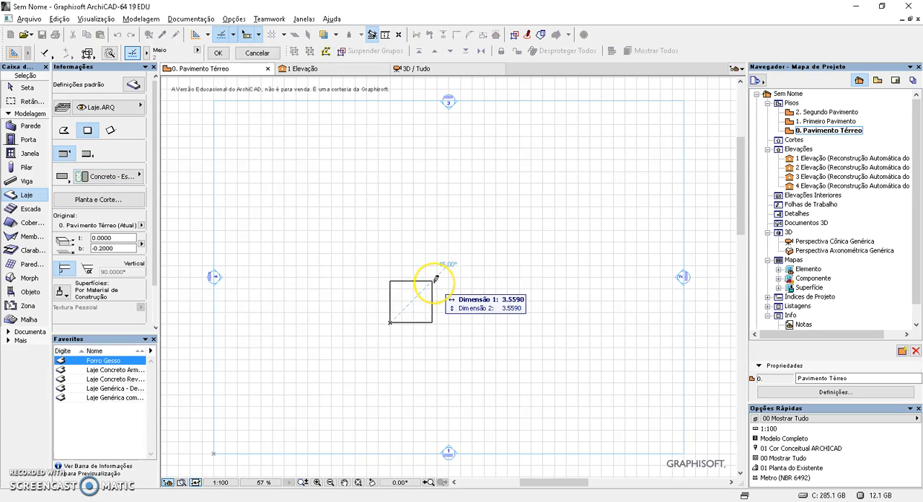
pyautogui.write('3')
pyautogui.press('Tab')
pyautogui.write('3')
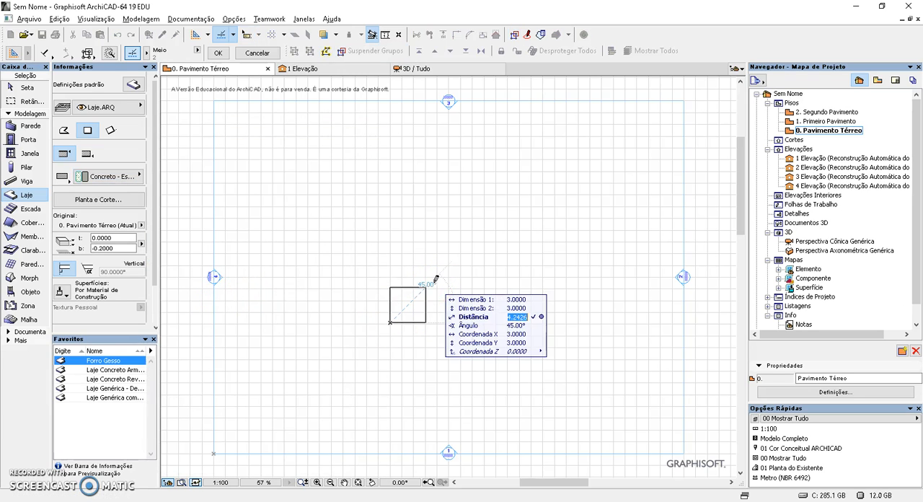
pyautogui.press('Return')
# Draw a straight vertical wall in Concreto - Estrutural across the slab, from its lower edge to its upper edge
pyautogui.scroll(6, 396, 286)
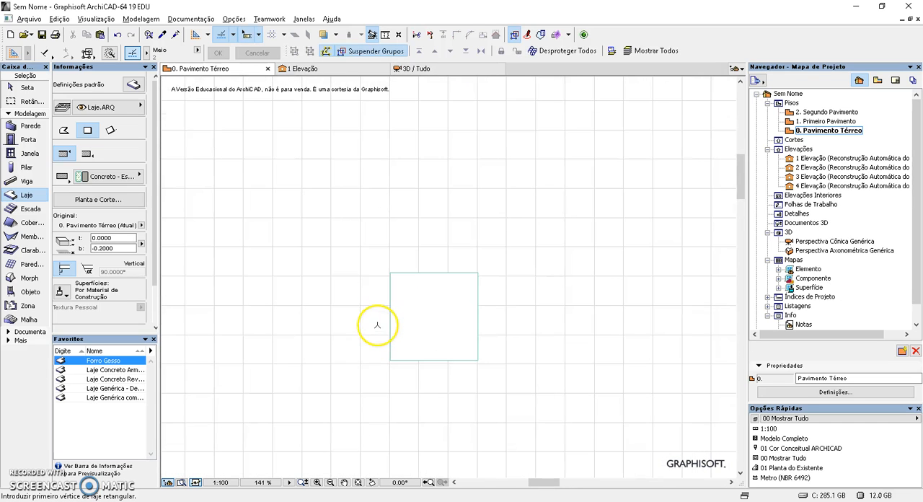
pyautogui.moveTo(380, 290); pyautogui.dragTo(419, 252, button='middle')
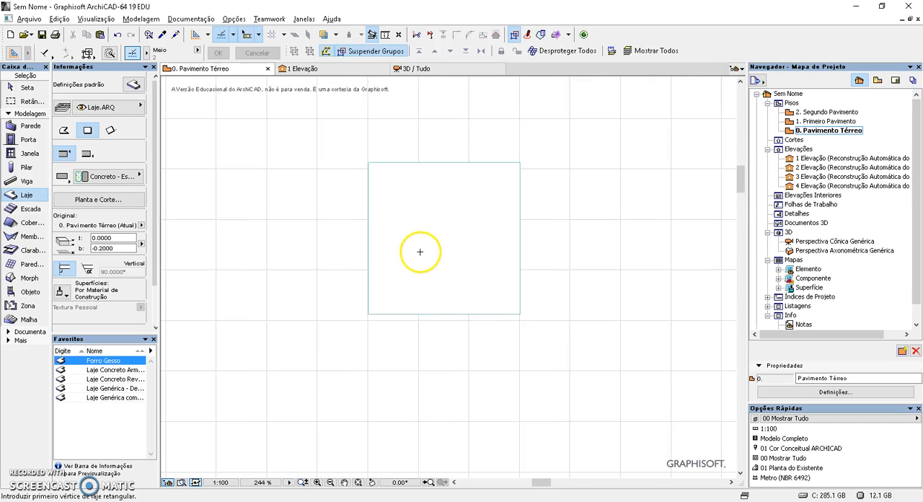
pyautogui.click(10, 125)
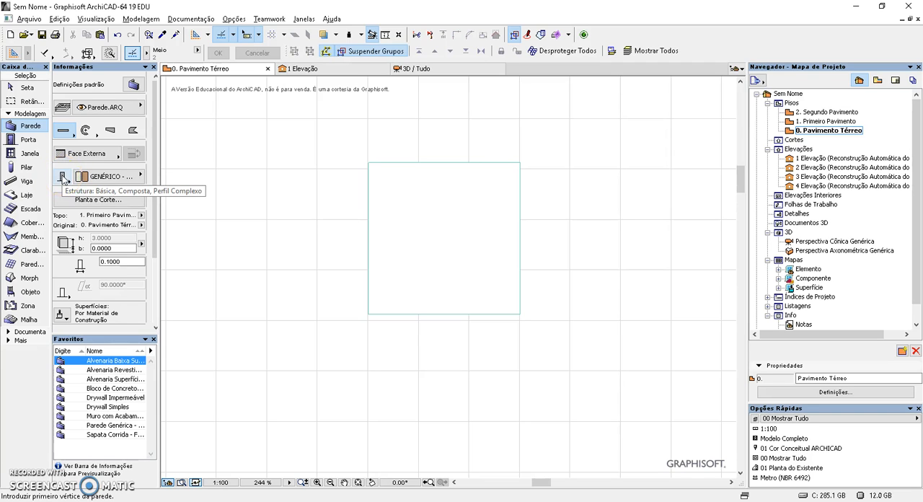
pyautogui.click(109, 178)
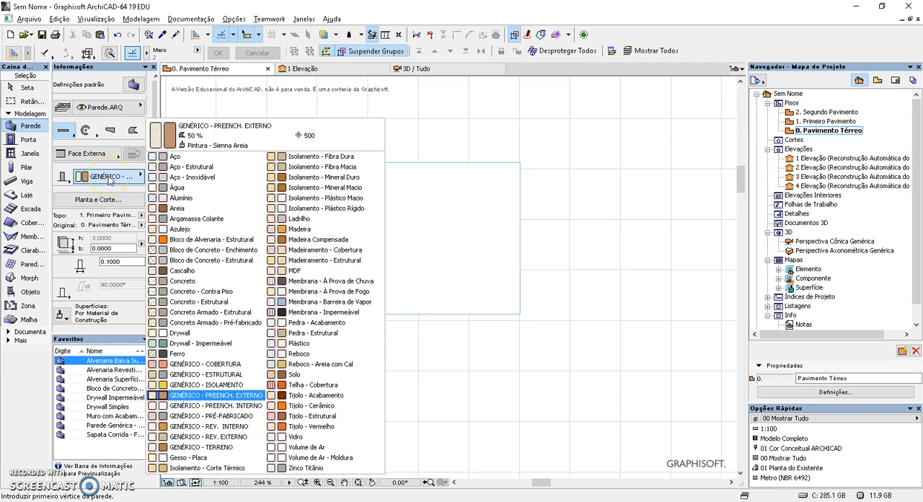
pyautogui.click(204, 302)
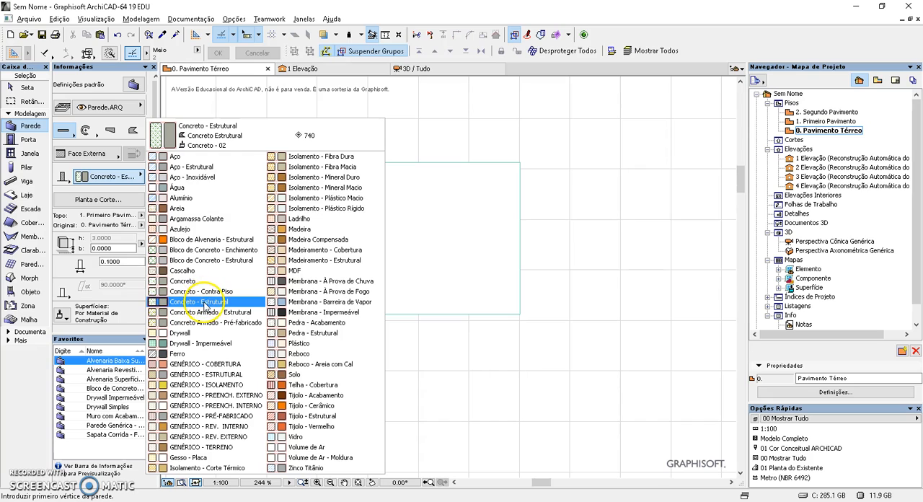
pyautogui.click(435, 313)
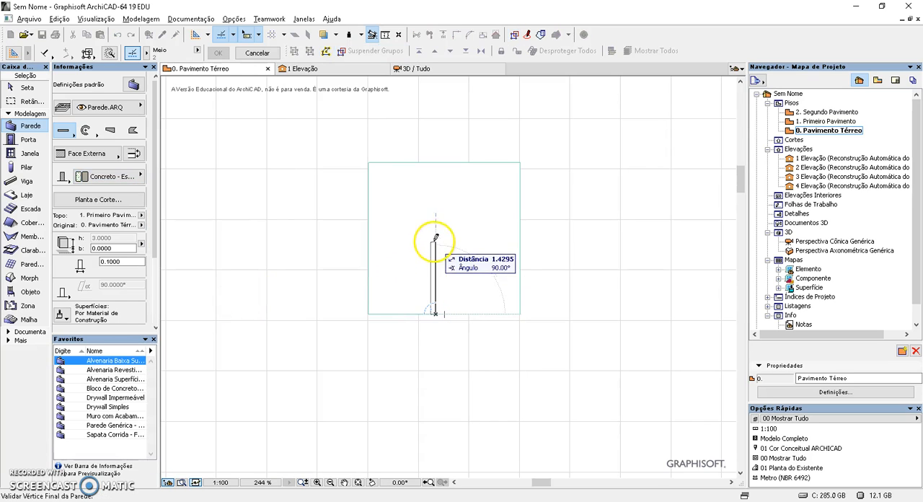
pyautogui.click(436, 165)
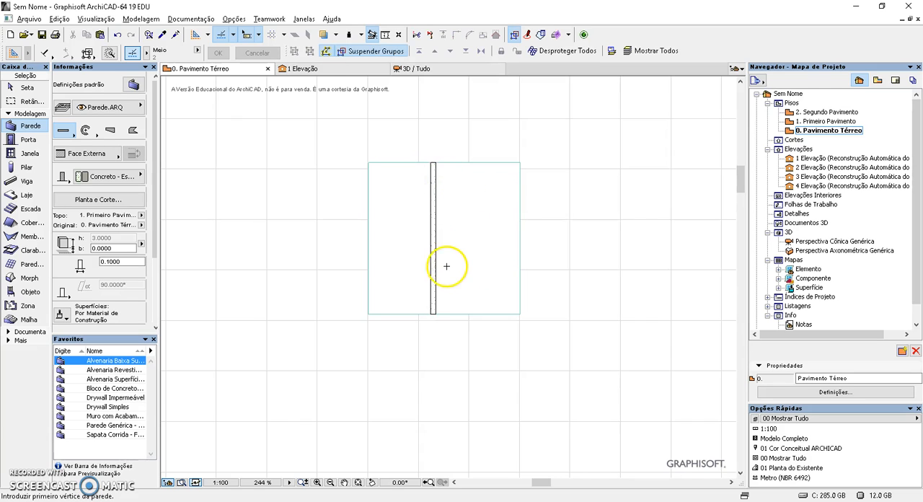
pyautogui.scroll(3, 445, 266)
pyautogui.moveTo(445, 262); pyautogui.dragTo(420, 336, button='middle')
pyautogui.scroll(1, 434, 309)
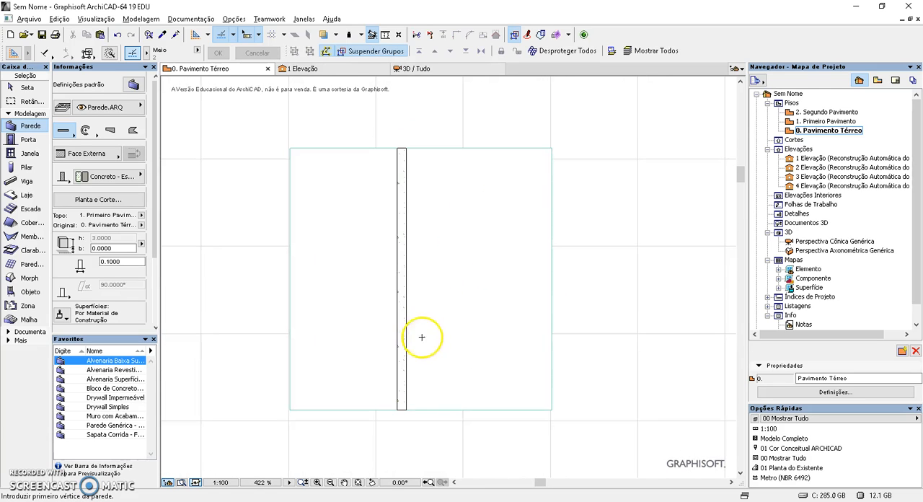
pyautogui.press('Escape')
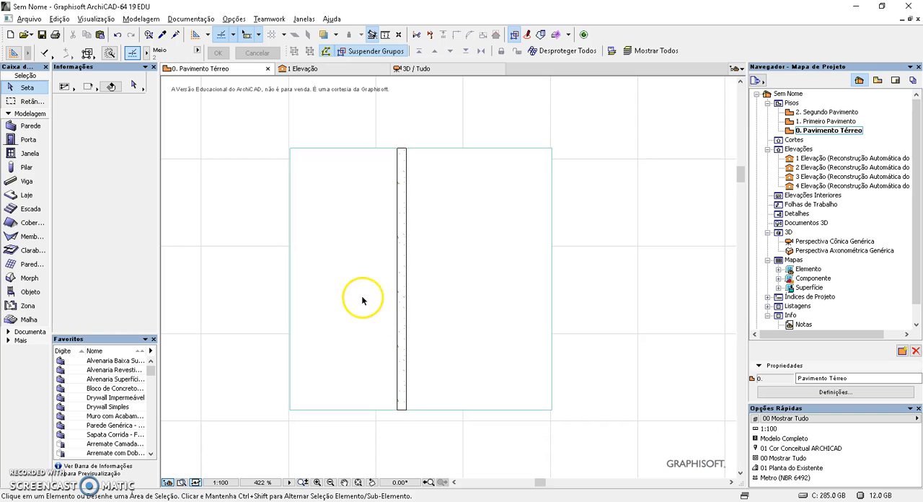
# Examine the junction between the wall and the slab in the 3D perspective view
pyautogui.click(445, 69)
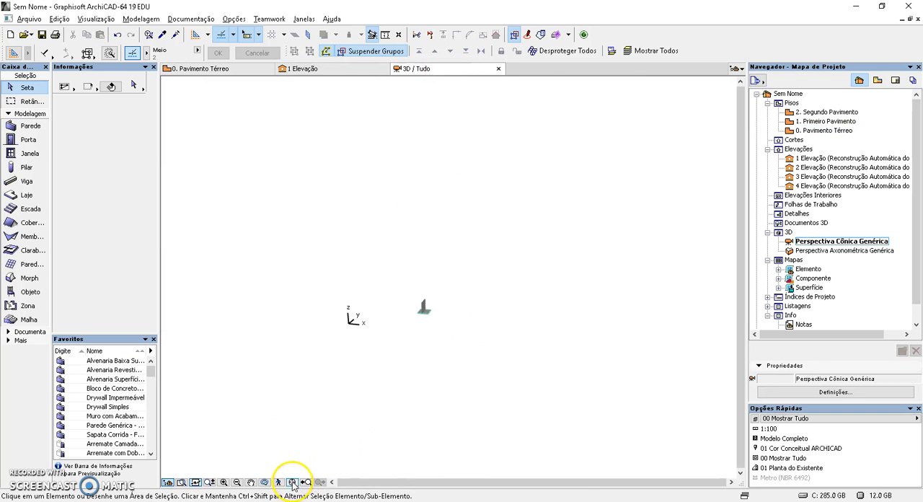
pyautogui.click(292, 483)
pyautogui.scroll(5, 505, 404)
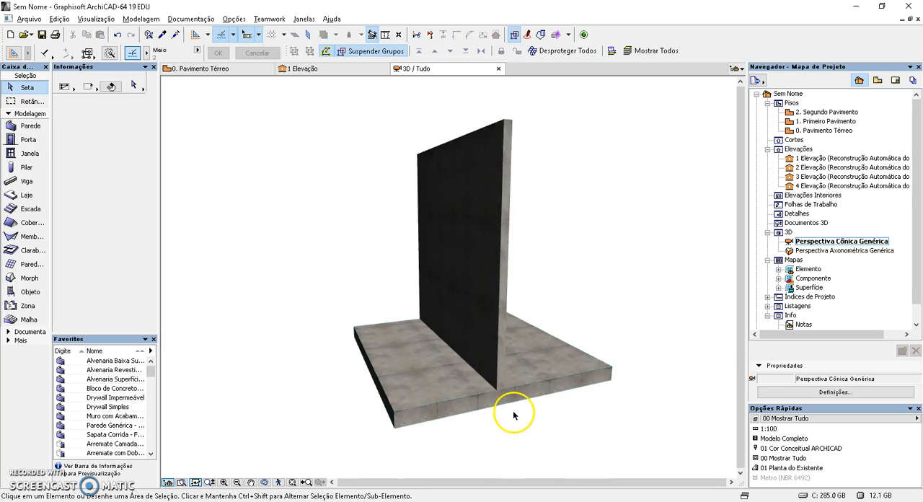
pyautogui.scroll(4, 499, 396)
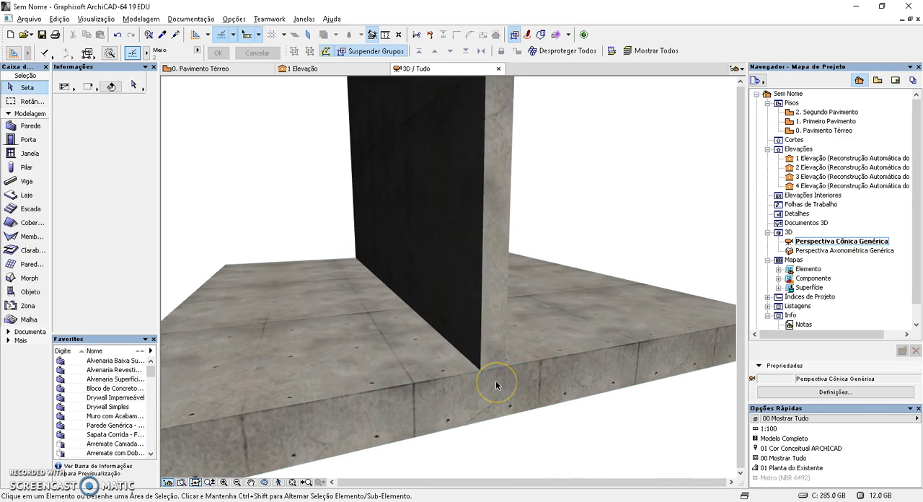
pyautogui.keyDown('shift'); pyautogui.moveTo(495, 385); pyautogui.dragTo(447, 368, button='middle'); pyautogui.keyUp('shift')
pyautogui.scroll(-5, 442, 361)
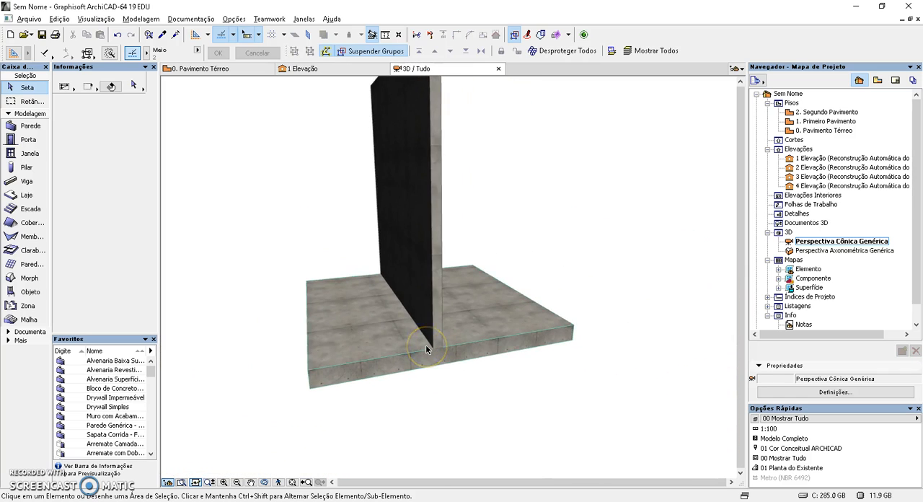
# Place a horizontal section line on the ground floor plan, cutting across the wall and slab and looking toward the slab's upper edge
pyautogui.press('F2')
pyautogui.click(10, 332)
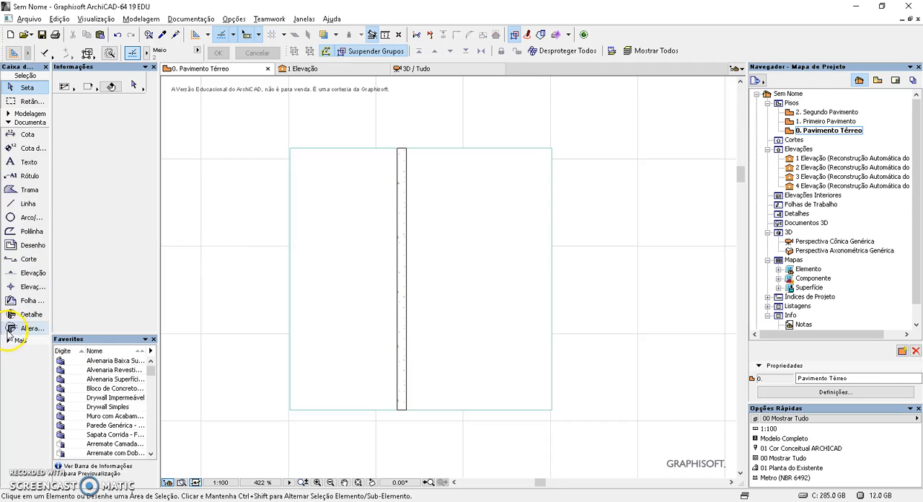
pyautogui.click(27, 114)
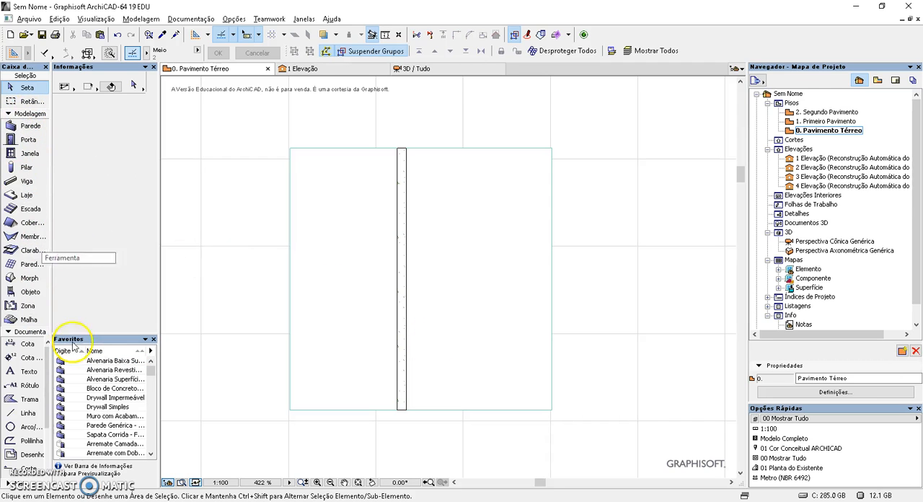
pyautogui.click(10, 467)
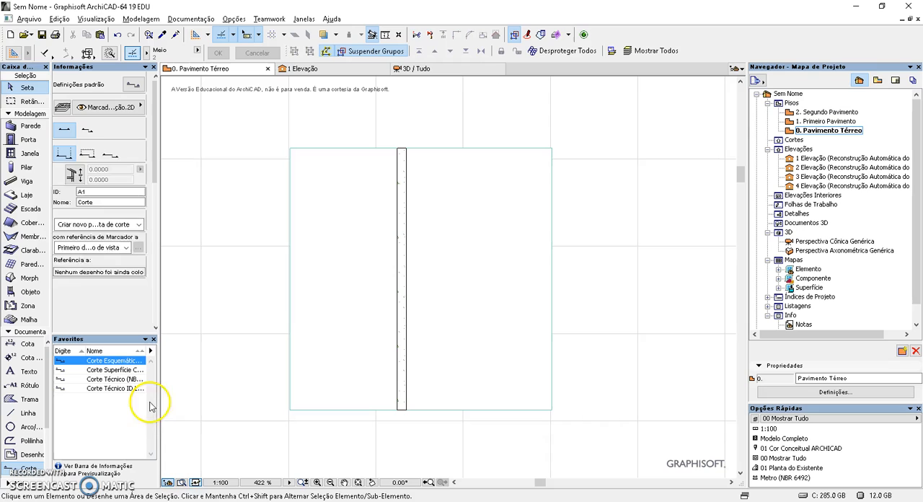
pyautogui.click(239, 308)
pyautogui.click(585, 308)
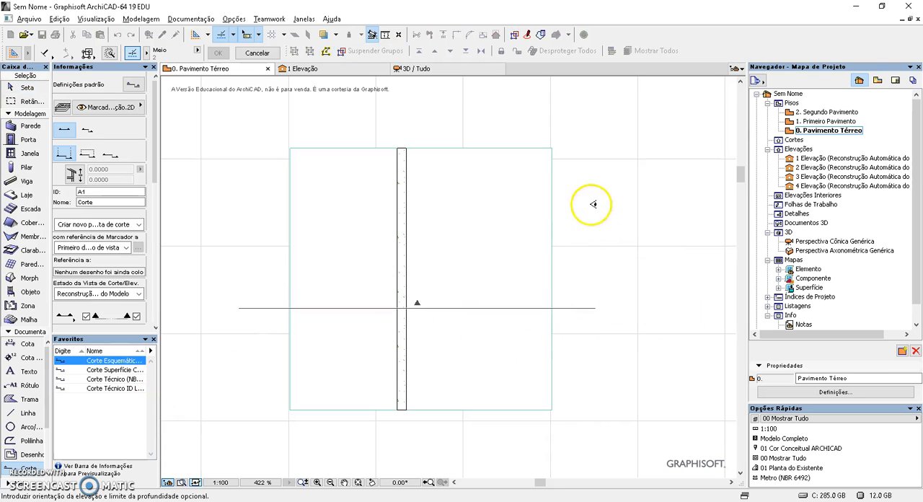
pyautogui.click(595, 125)
pyautogui.press('Escape')
pyautogui.scroll(-2, 594, 312)
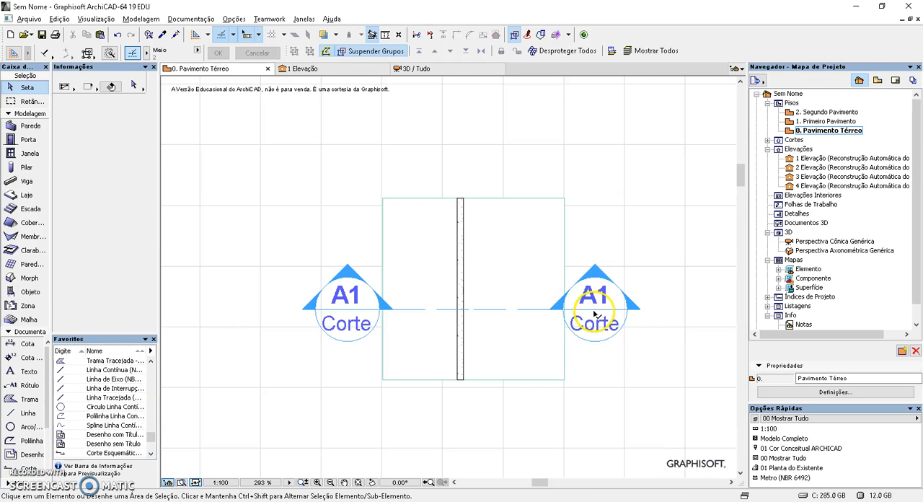
pyautogui.click(595, 310)
pyautogui.click(596, 312)
pyautogui.press('Escape')
pyautogui.press('Escape')
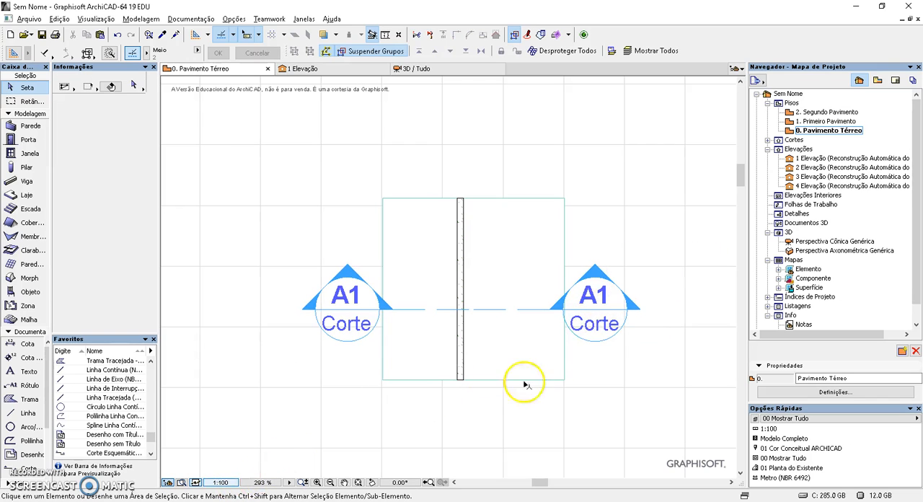
# Set the ground floor plan's scale to 1:20
pyautogui.click(229, 482)
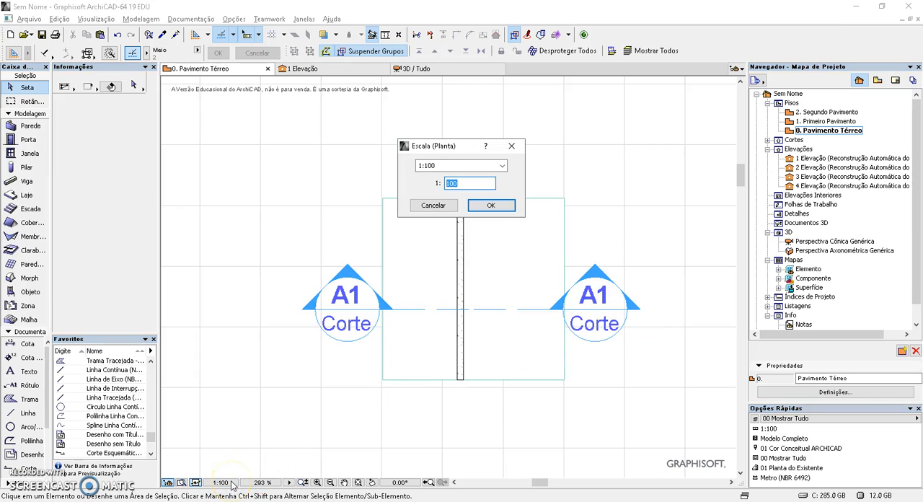
pyautogui.write('20')
pyautogui.press('Return')
pyautogui.scroll(-5, 527, 354)
pyautogui.moveTo(527, 353); pyautogui.dragTo(312, 287, button='middle')
pyautogui.scroll(1, 332, 329)
pyautogui.scroll(-3, 335, 331)
pyautogui.moveTo(348, 329); pyautogui.dragTo(430, 338, button='middle')
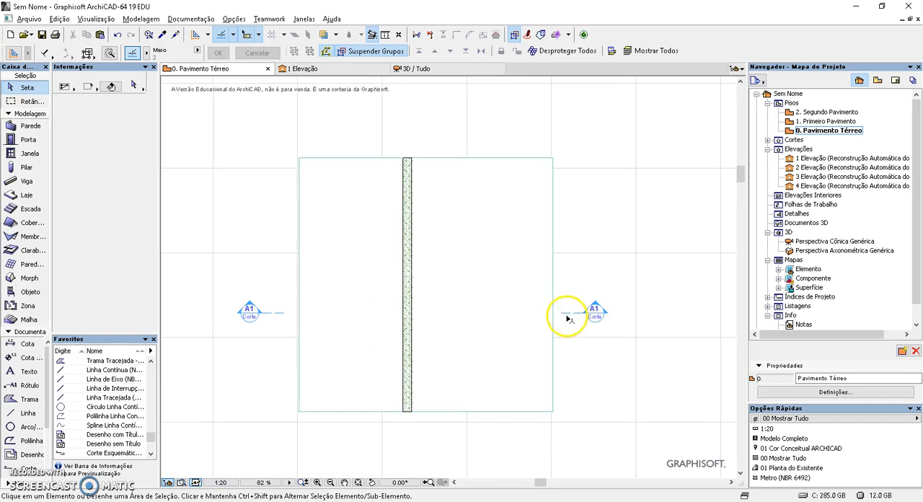
# Open the A1 section and check the building materials assigned to the slab and the wall
pyautogui.click(596, 313)
pyautogui.rightClick(595, 313)
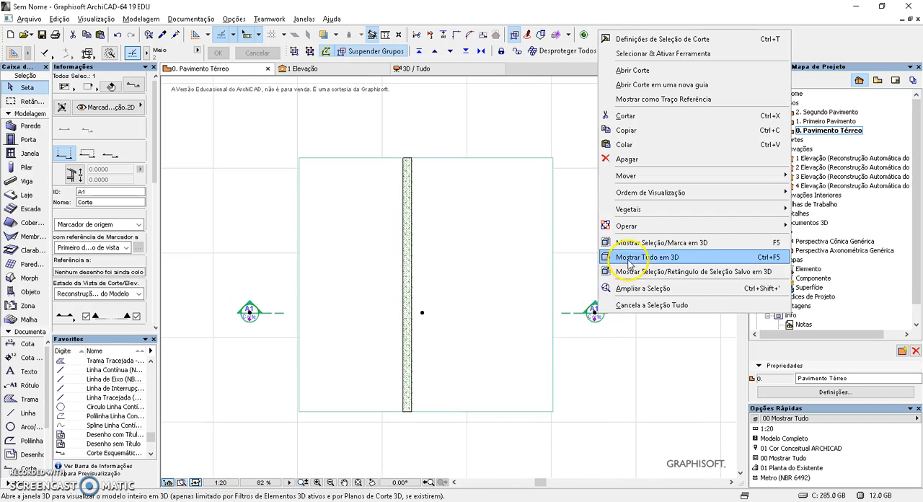
pyautogui.click(628, 70)
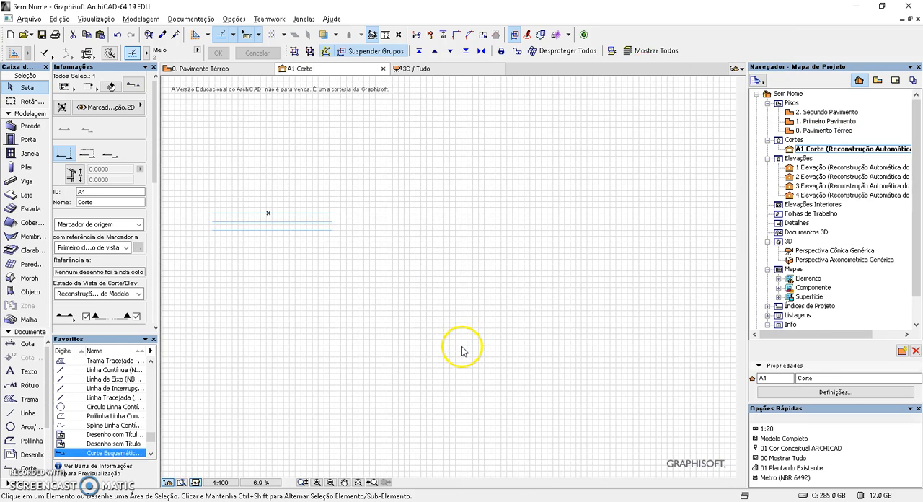
pyautogui.scroll(5, 441, 383)
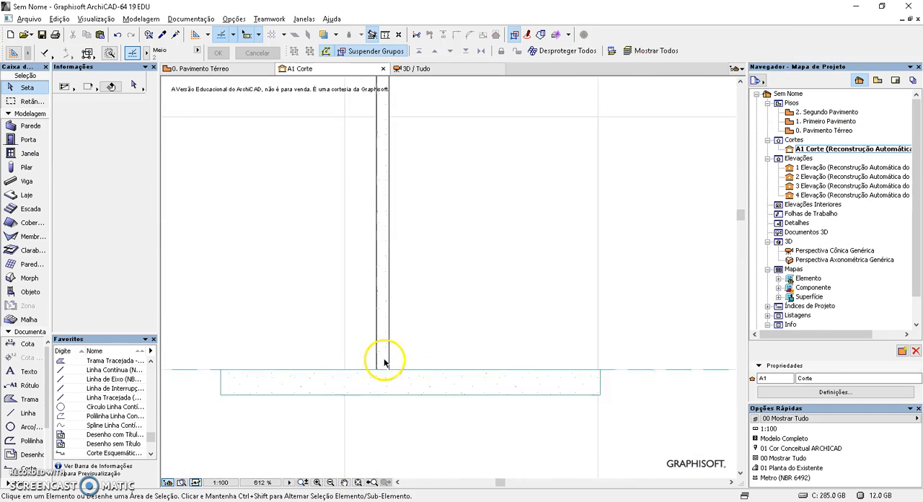
pyautogui.scroll(-2, 356, 378)
pyautogui.scroll(-1, 357, 378)
pyautogui.click(381, 396)
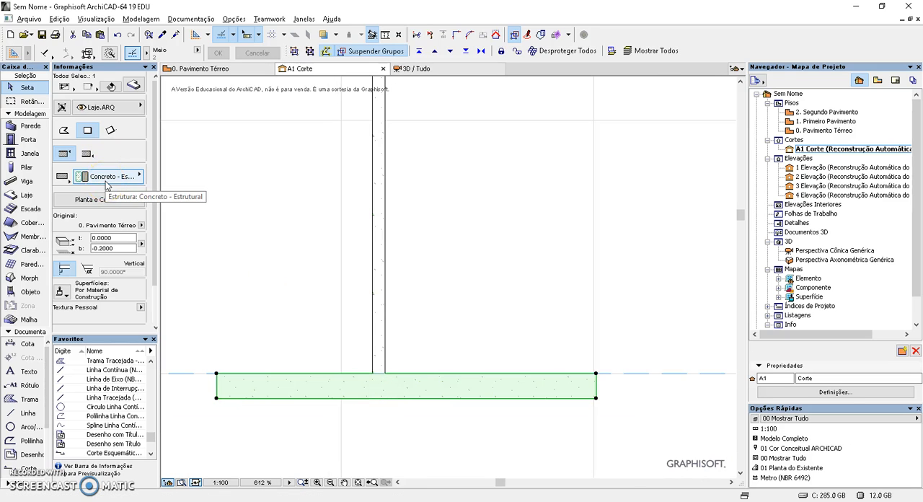
pyautogui.click(380, 334)
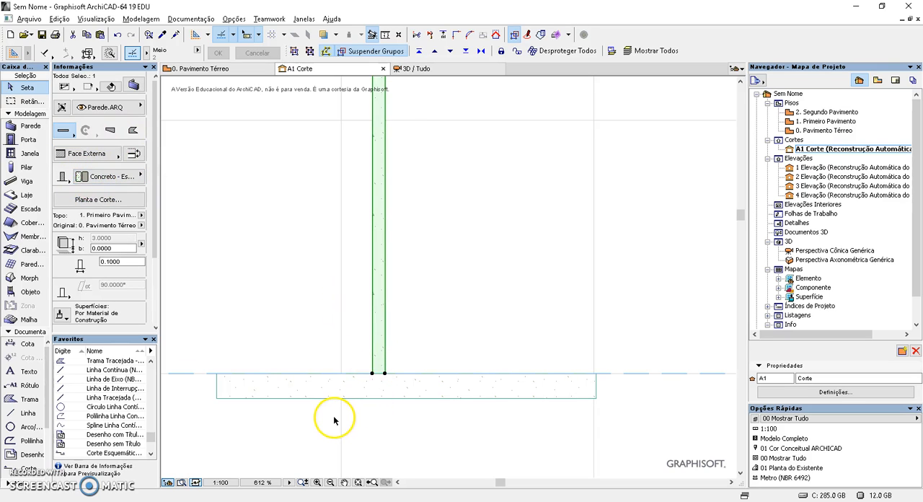
# Set the A1 section's story level display to Nenhum in its selection settings, working from the ground floor plan
pyautogui.press('F2')
pyautogui.click(249, 311)
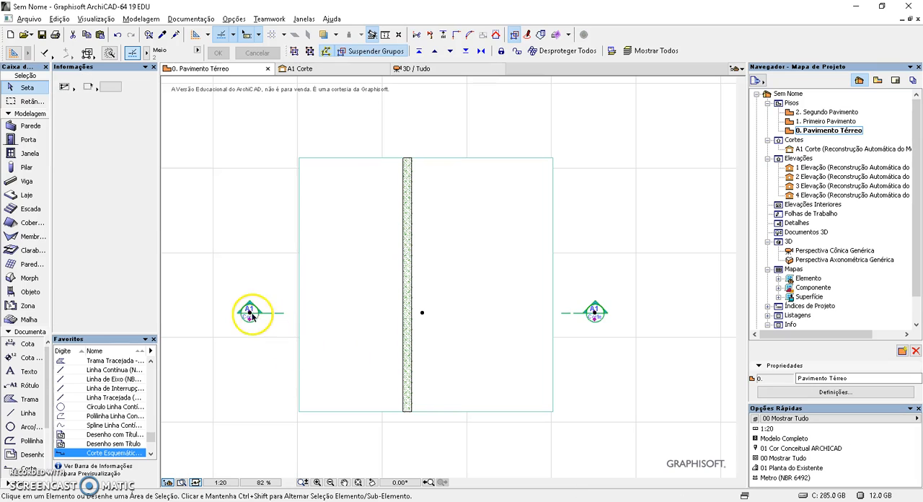
pyautogui.rightClick(249, 313)
pyautogui.click(188, 162)
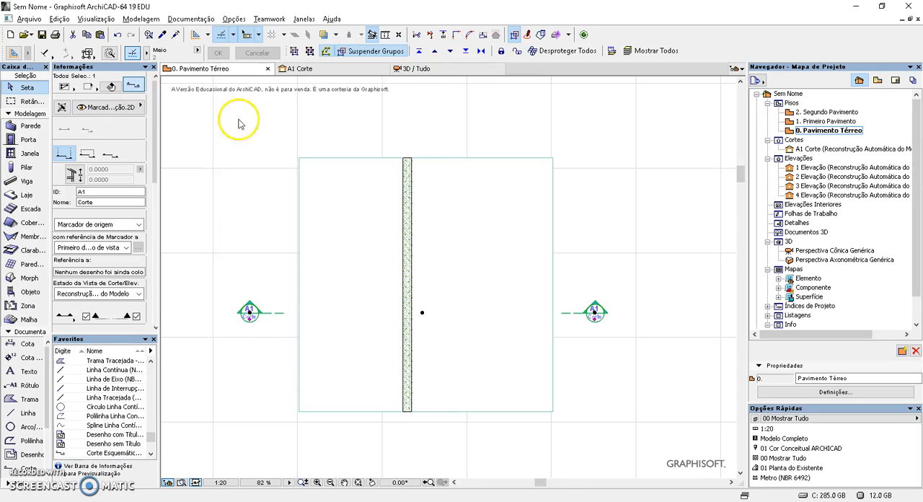
pyautogui.hotkey('ctrl', 't')
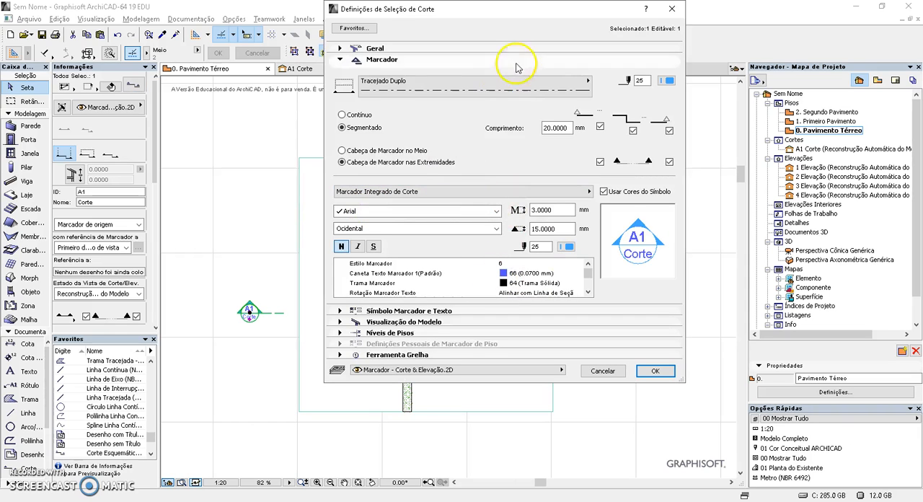
pyautogui.click(404, 333)
pyautogui.click(538, 114)
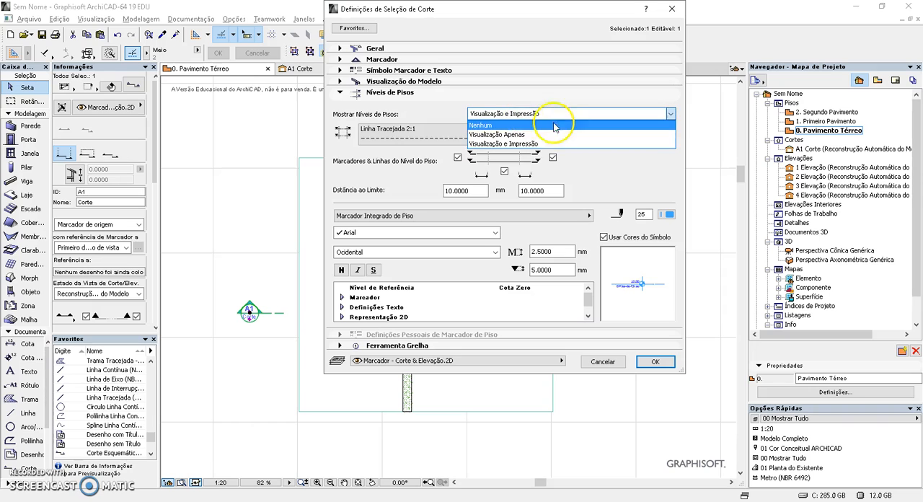
pyautogui.click(546, 128)
pyautogui.click(654, 361)
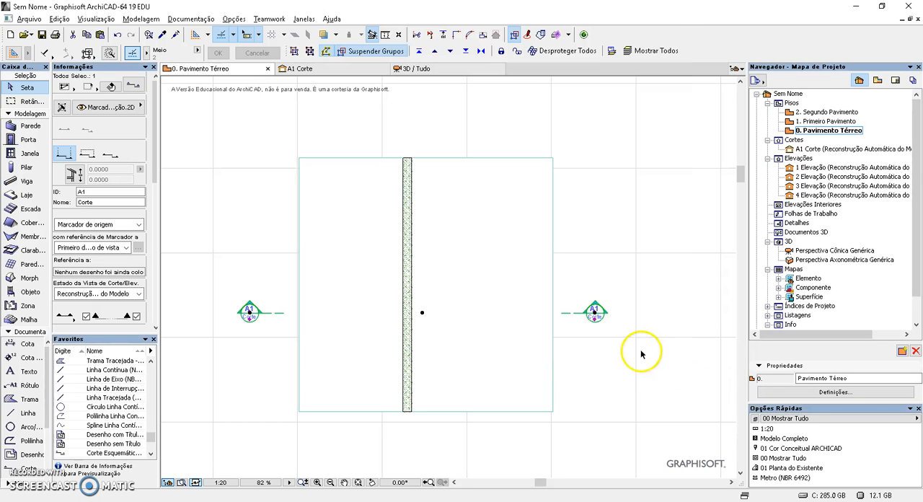
# Open the A1 section from its marker and examine how the wall and the slab join
pyautogui.rightClick(596, 312)
pyautogui.click(682, 67)
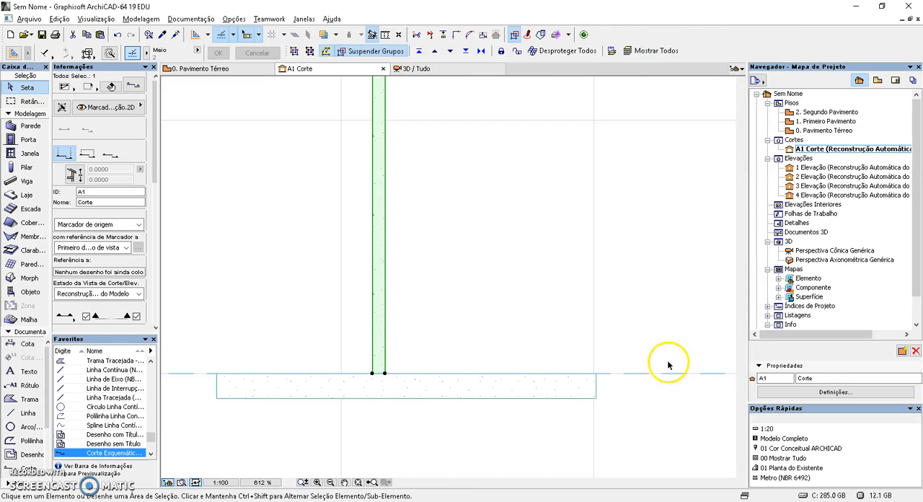
pyautogui.scroll(3, 443, 397)
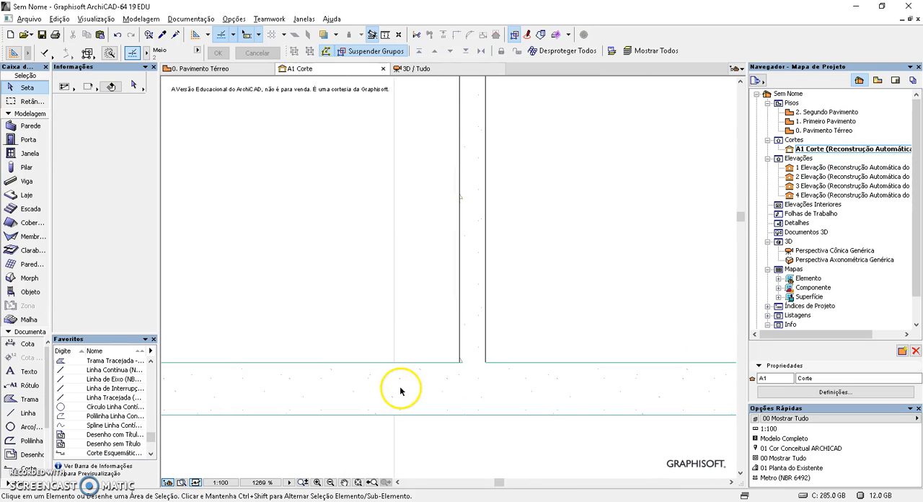
pyautogui.click(486, 324)
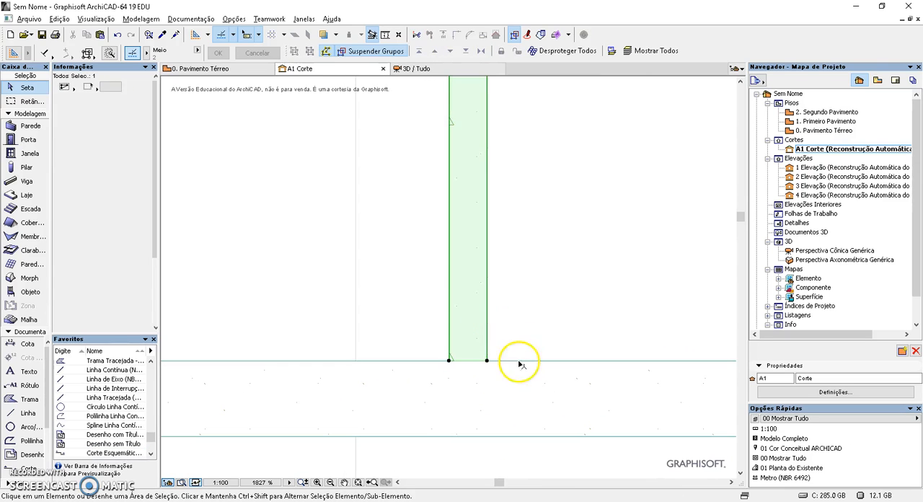
pyautogui.scroll(2, 466, 277)
pyautogui.click(466, 277)
pyautogui.click(478, 282)
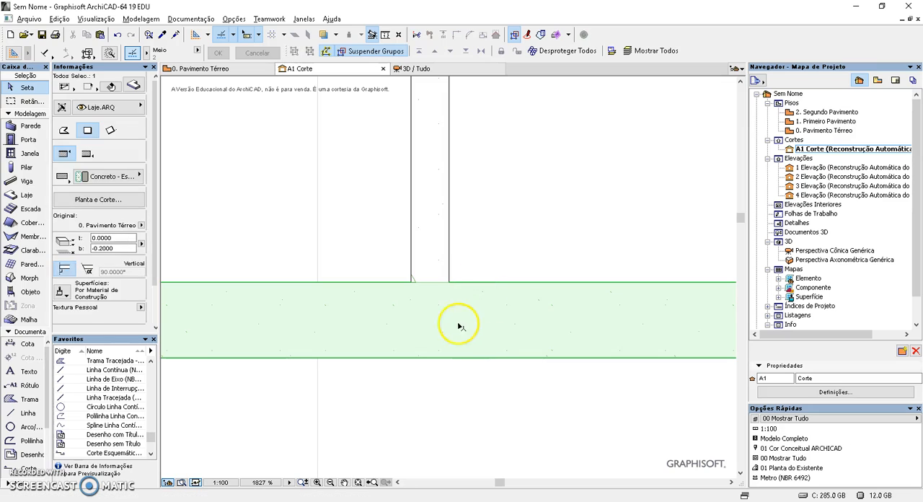
pyautogui.press('Escape')
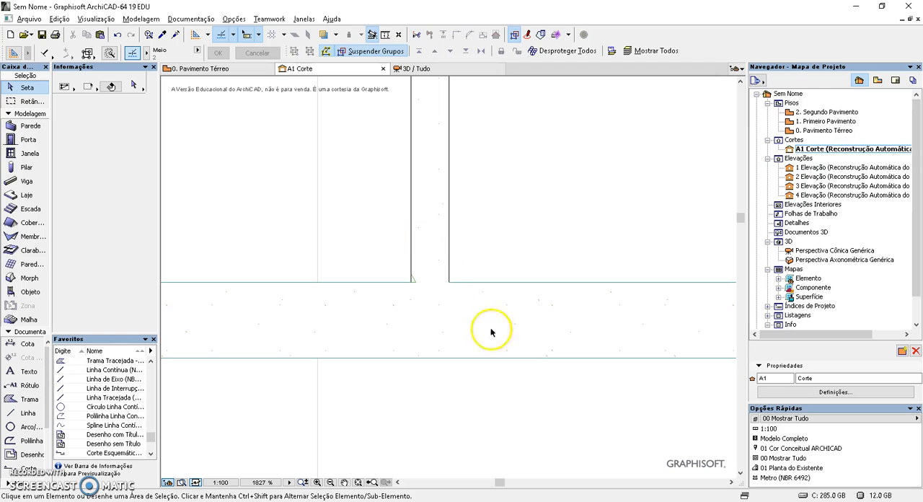
pyautogui.scroll(-5, 423, 241)
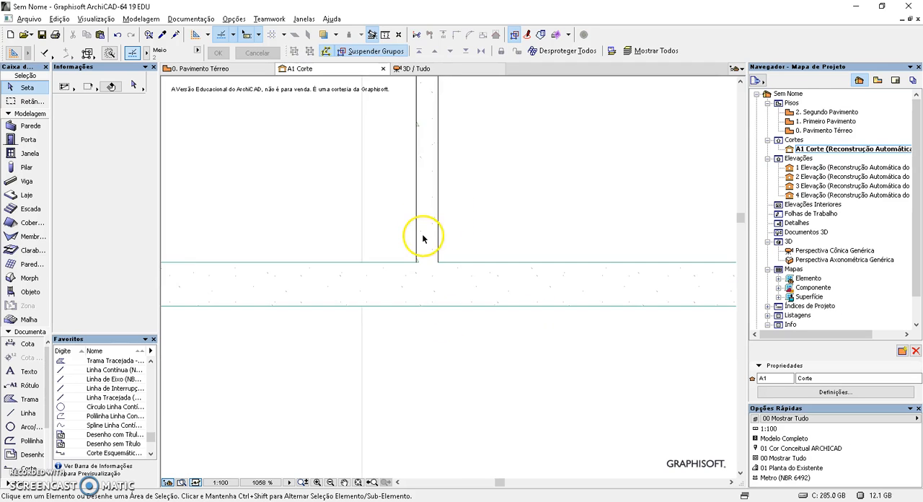
pyautogui.scroll(-2, 469, 217)
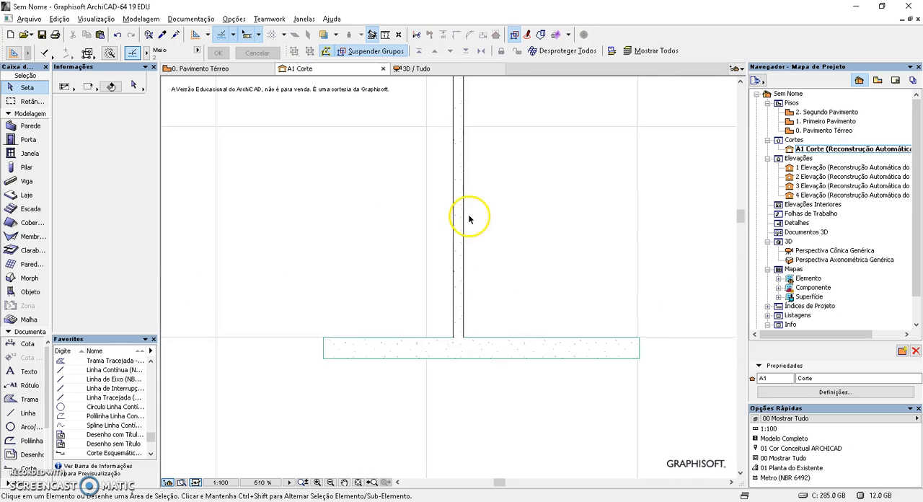
pyautogui.scroll(2, 436, 390)
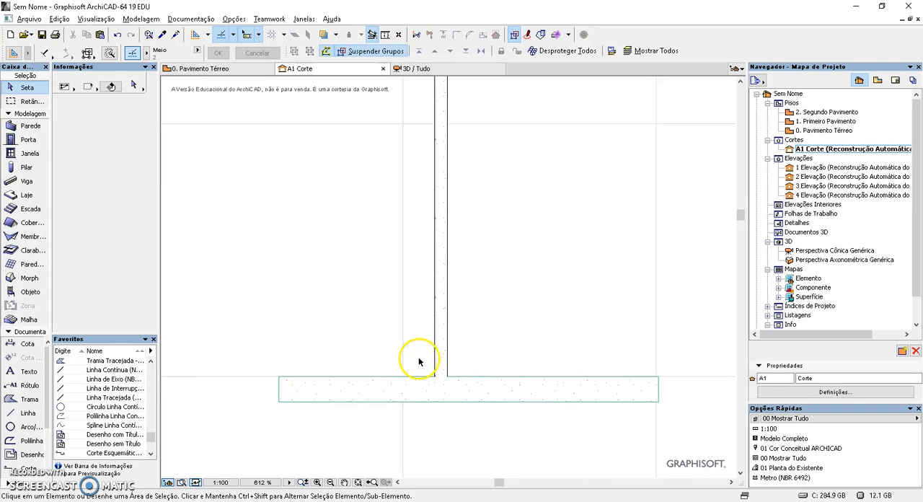
# Place a copy of the slab about 1.85 m above the original so that it crosses the wall
pyautogui.scroll(-3, 451, 359)
pyautogui.click(440, 404)
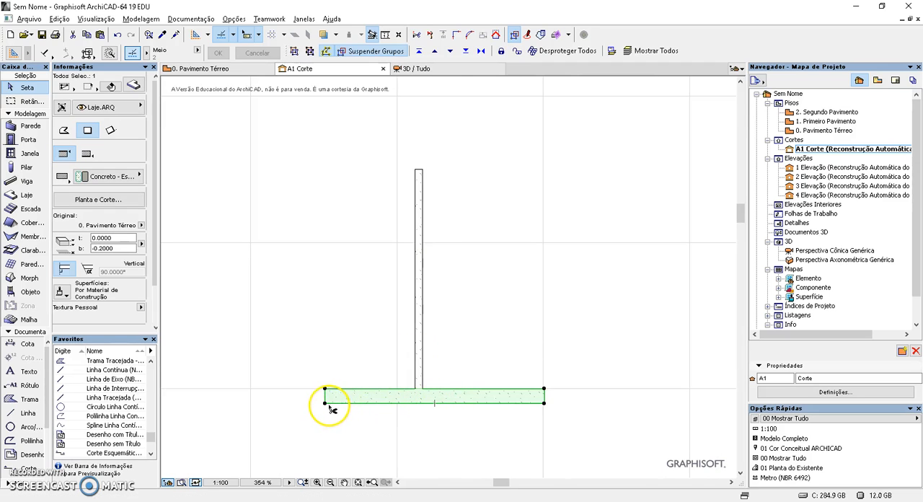
pyautogui.click(325, 402)
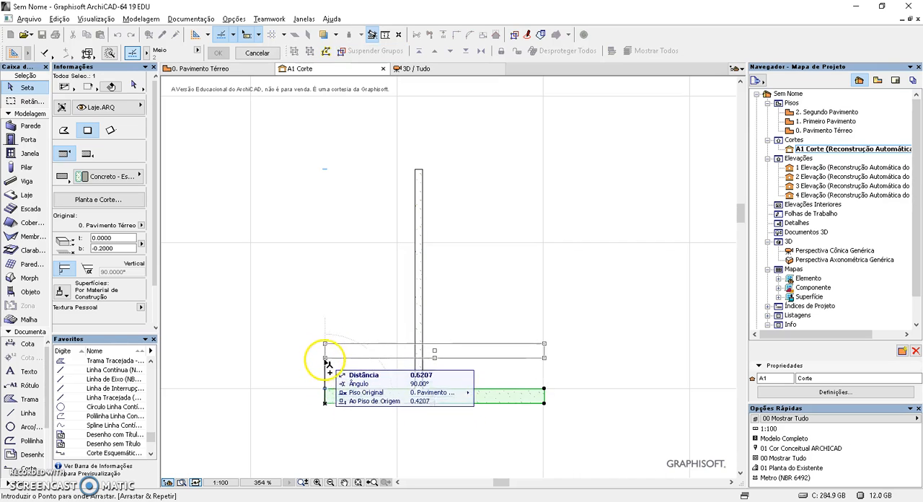
pyautogui.click(344, 270)
pyautogui.click(448, 326)
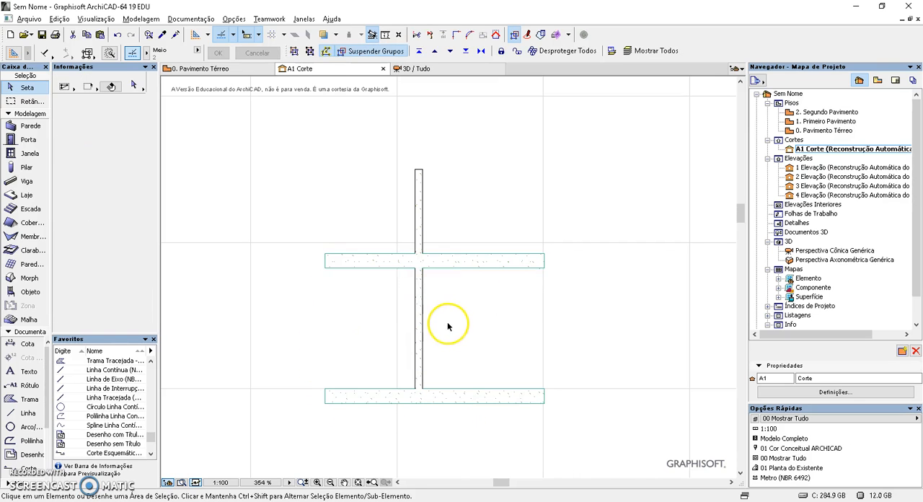
# Place a copy of the wall in the A1 section to the right of the original, crossing both slabs
pyautogui.scroll(5, 426, 270)
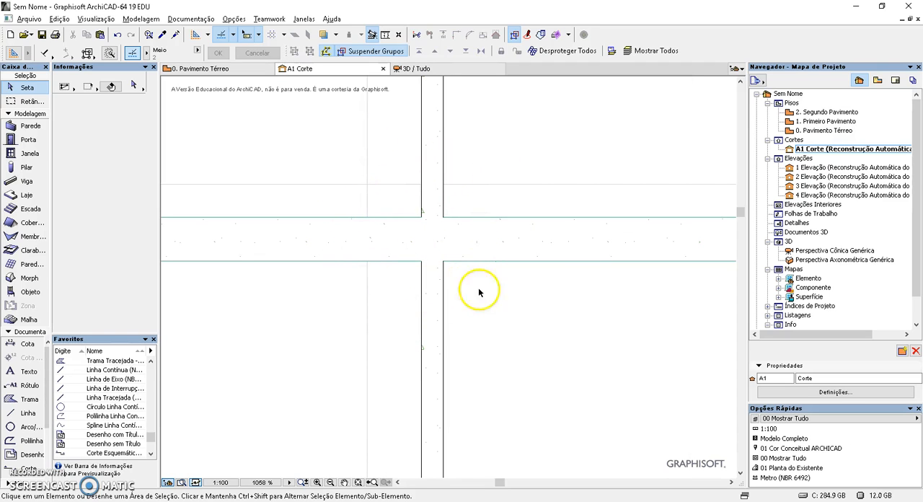
pyautogui.scroll(-4, 426, 297)
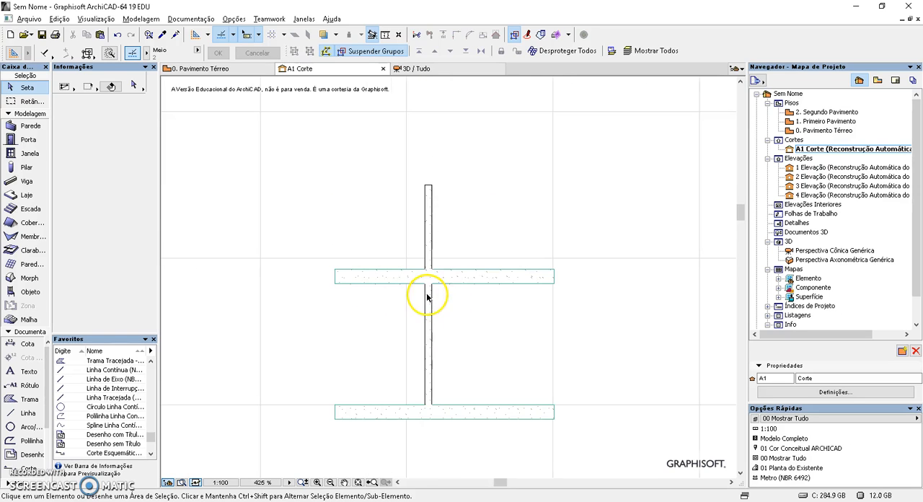
pyautogui.moveTo(428, 367); pyautogui.dragTo(473, 406)
pyautogui.click(436, 385)
pyautogui.click(517, 405)
pyautogui.press('Escape')
pyautogui.scroll(2, 494, 325)
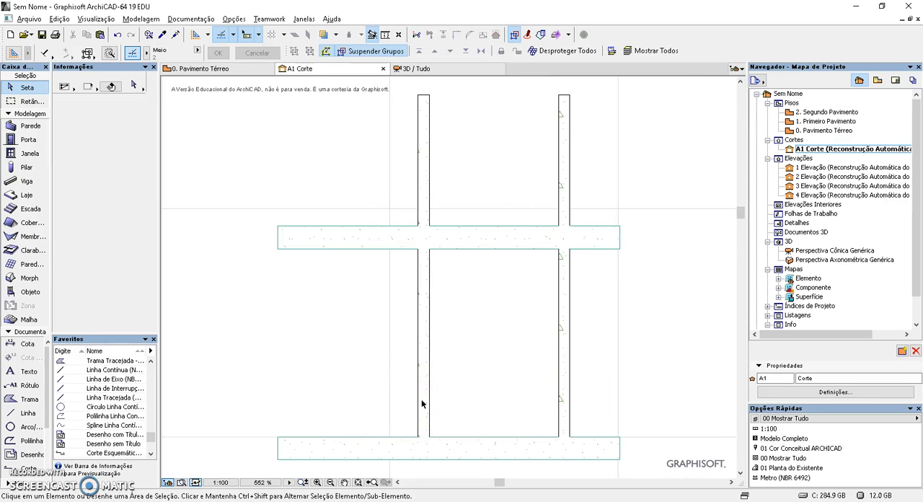
# Change the left wall's building material to Tijolo - Cerâmico on the ground floor plan
pyautogui.press('F2')
pyautogui.press('Escape')
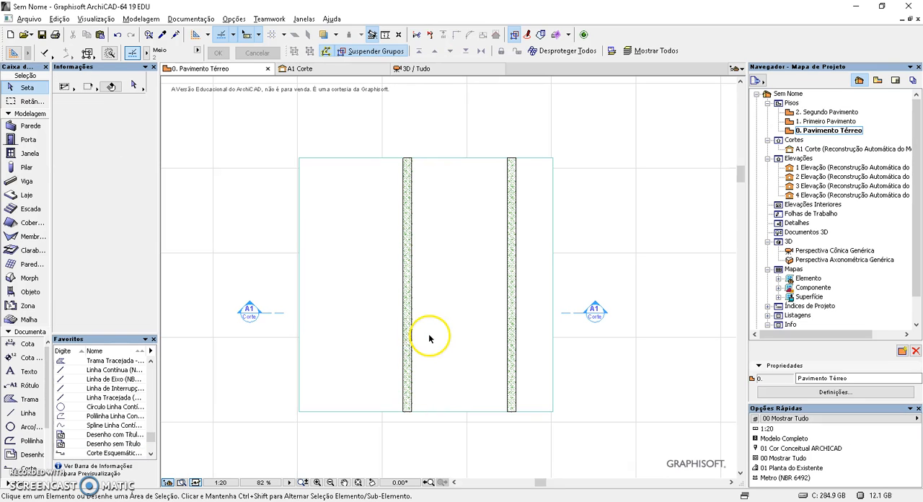
pyautogui.click(415, 265)
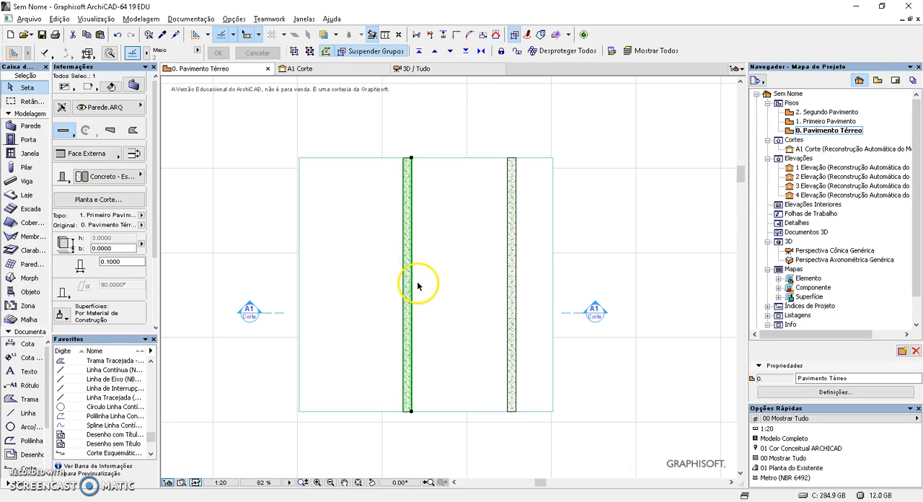
pyautogui.click(105, 177)
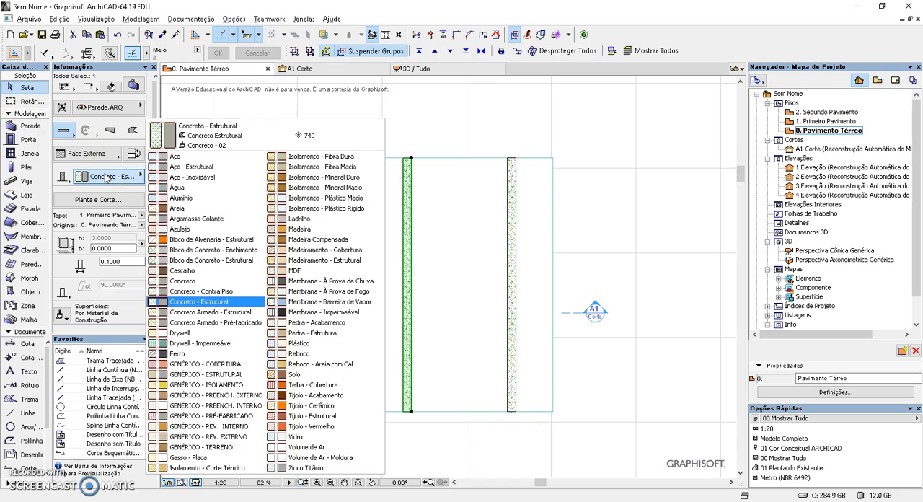
pyautogui.click(324, 406)
pyautogui.click(428, 434)
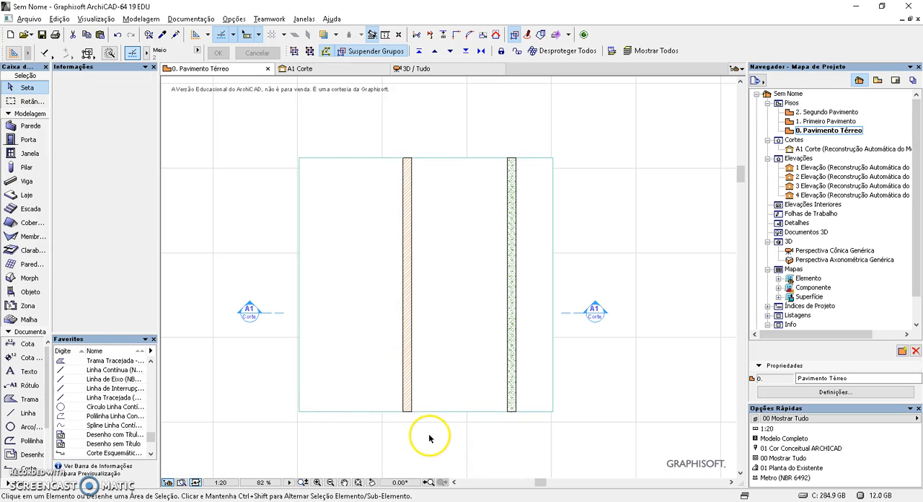
# Compare the brick wall and the concrete wall where they meet the slabs in the 3D perspective view
pyautogui.scroll(1, 411, 365)
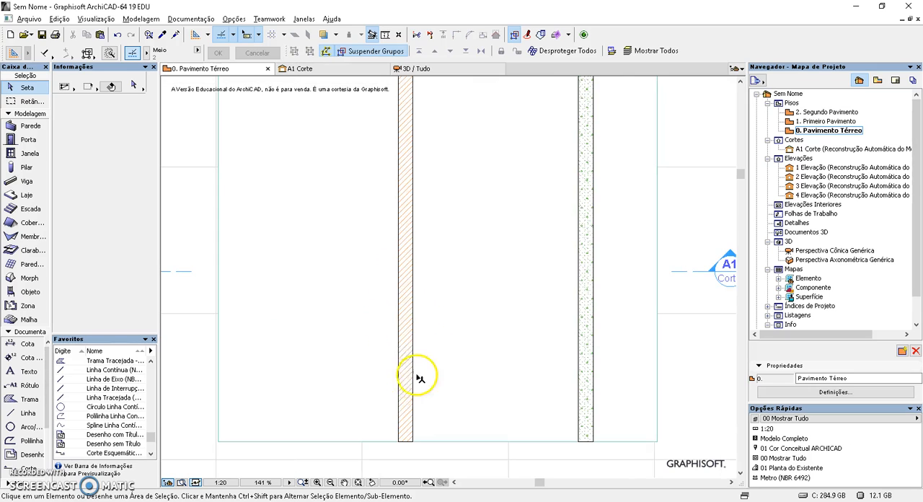
pyautogui.scroll(1, 408, 364)
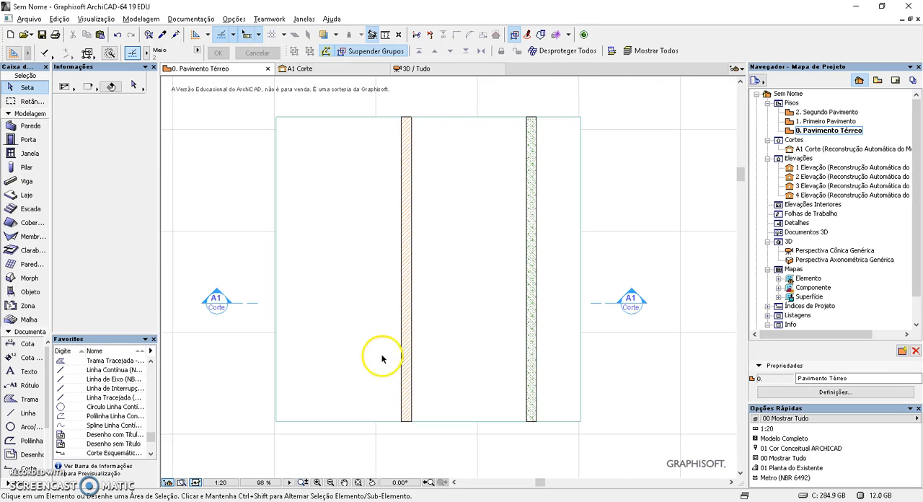
pyautogui.click(456, 70)
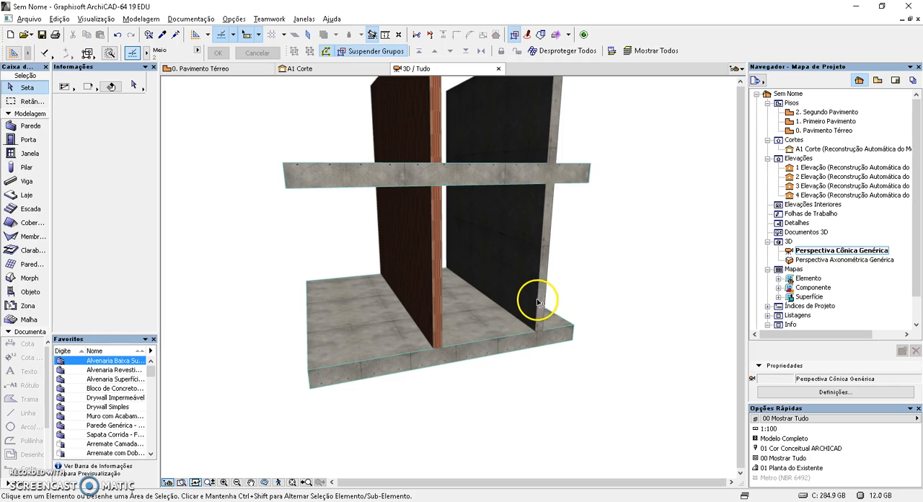
pyautogui.scroll(3, 444, 361)
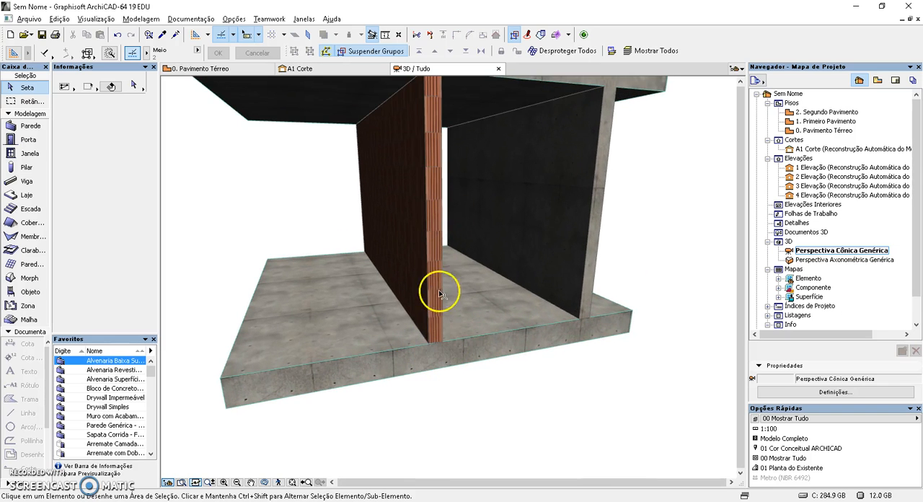
pyautogui.scroll(1, 441, 334)
pyautogui.moveTo(440, 334); pyautogui.dragTo(444, 366, button='middle')
pyautogui.moveTo(436, 196); pyautogui.dragTo(500, 282, button='middle')
# Reopen the A1 section from its marker and examine how the brick wall meets the intermediate concrete slab
pyautogui.press('F2')
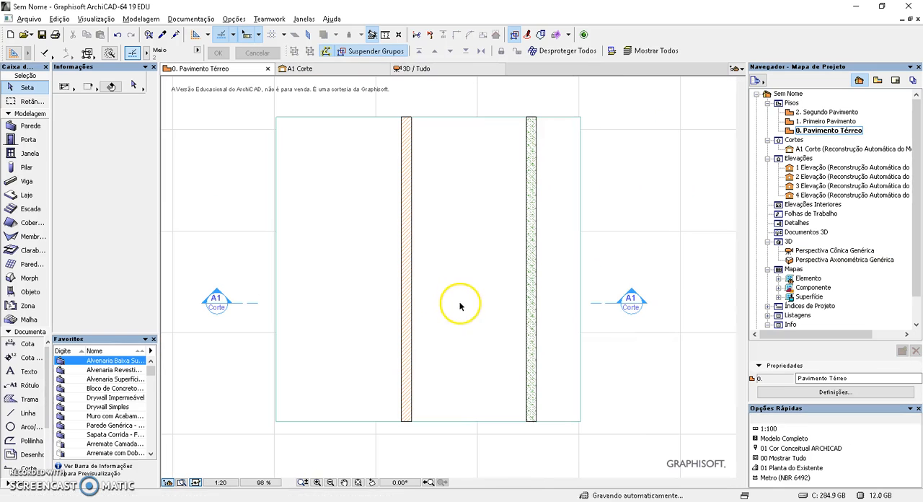
pyautogui.click(632, 308)
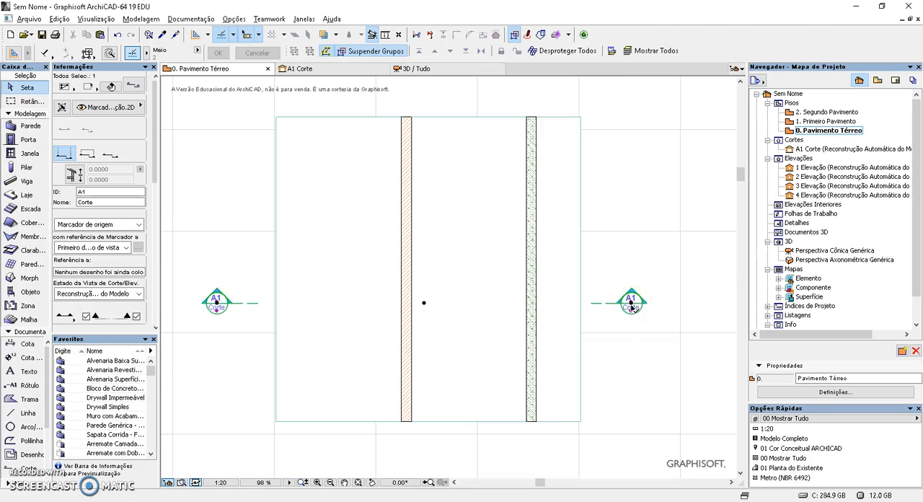
pyautogui.rightClick(632, 308)
pyautogui.click(714, 60)
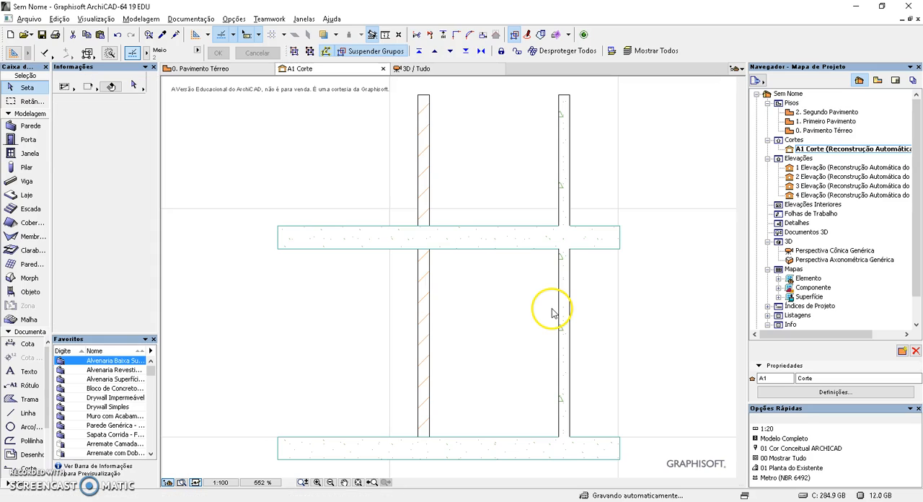
pyautogui.scroll(3, 418, 232)
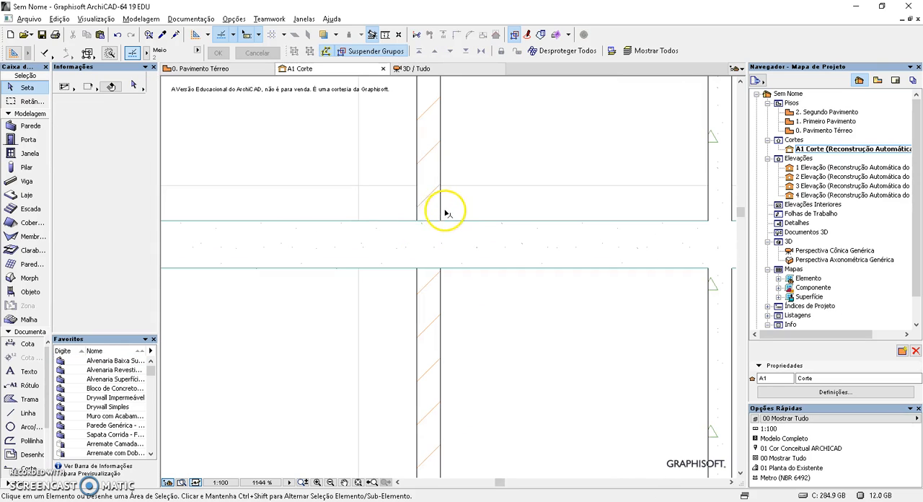
pyautogui.scroll(2, 424, 273)
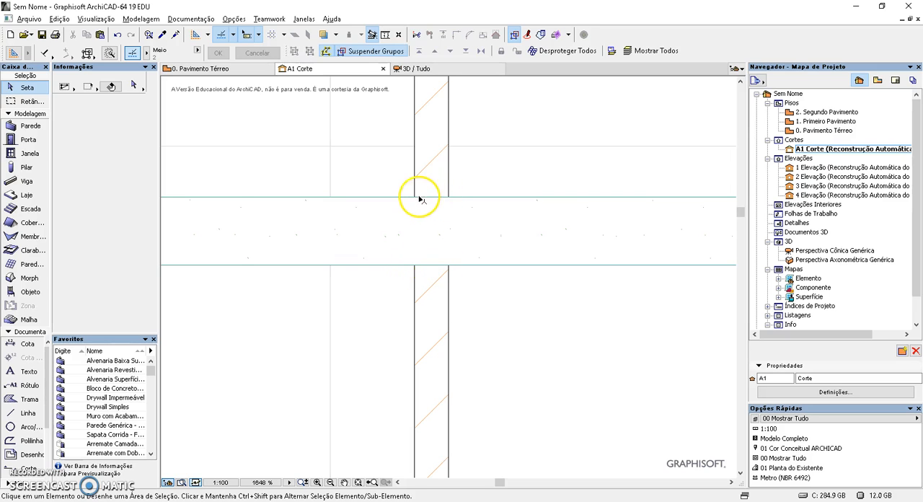
pyautogui.scroll(-2, 438, 339)
pyautogui.scroll(1, 447, 337)
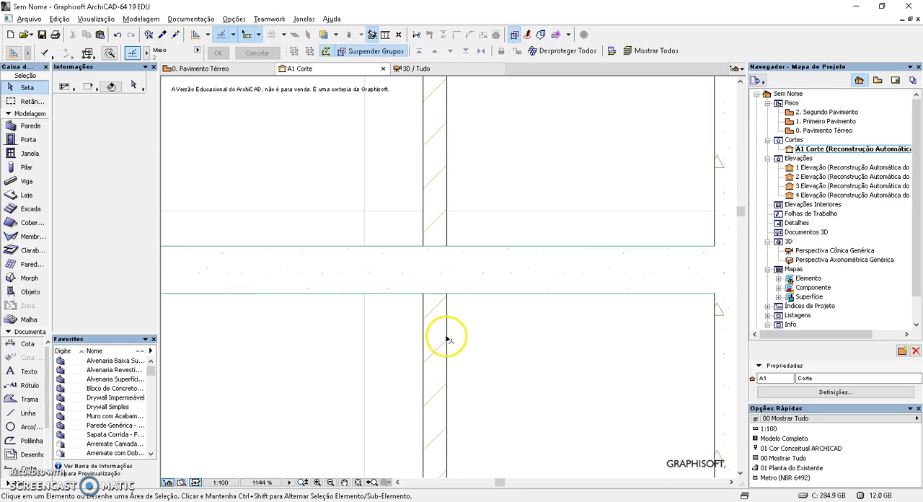
pyautogui.click(465, 253)
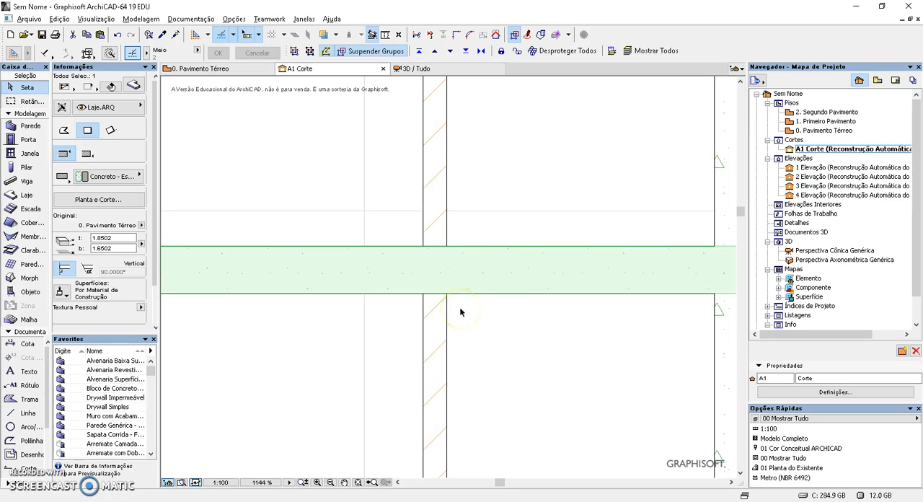
pyautogui.press('Escape')
pyautogui.moveTo(456, 328); pyautogui.dragTo(513, 323, button='middle')
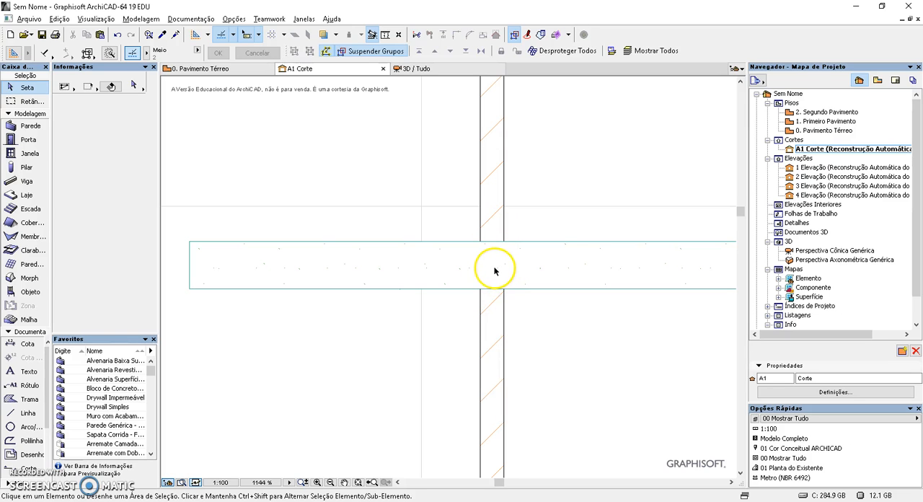
# Select the intermediate slab and the brick wall in turn to compare them, and examine the brick wall's junction with the bottom slab
pyautogui.click(561, 244)
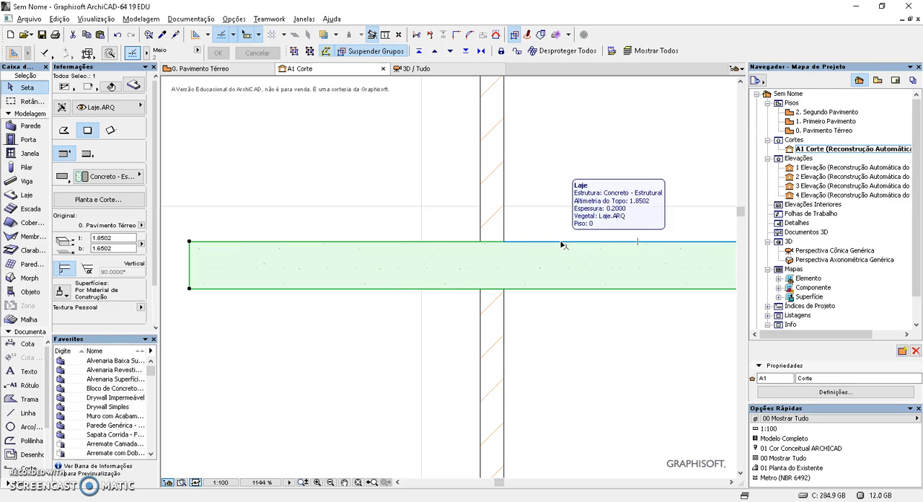
pyautogui.click(552, 236)
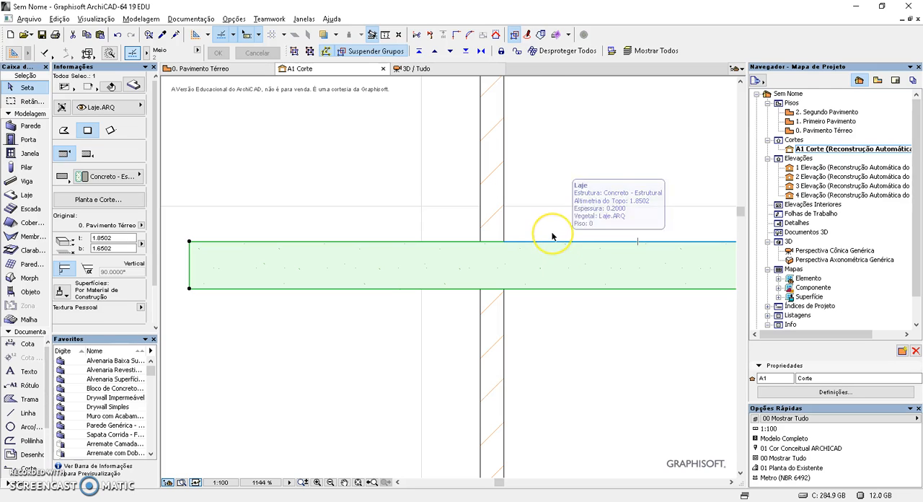
pyautogui.click(502, 218)
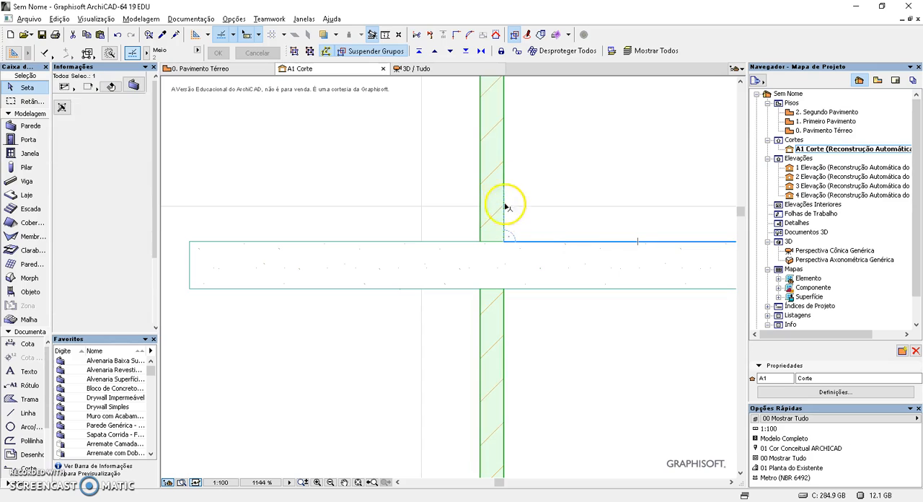
pyautogui.click(545, 334)
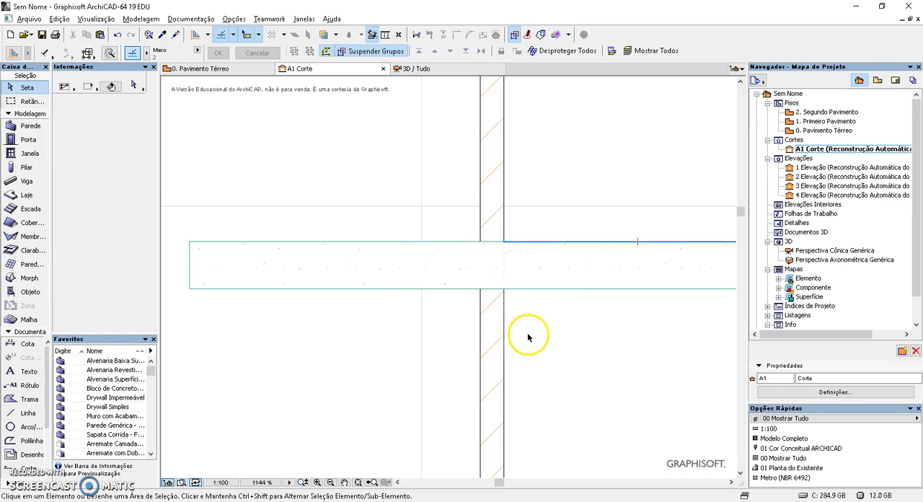
pyautogui.scroll(-2, 529, 340)
pyautogui.moveTo(555, 381); pyautogui.dragTo(484, 255, button='middle')
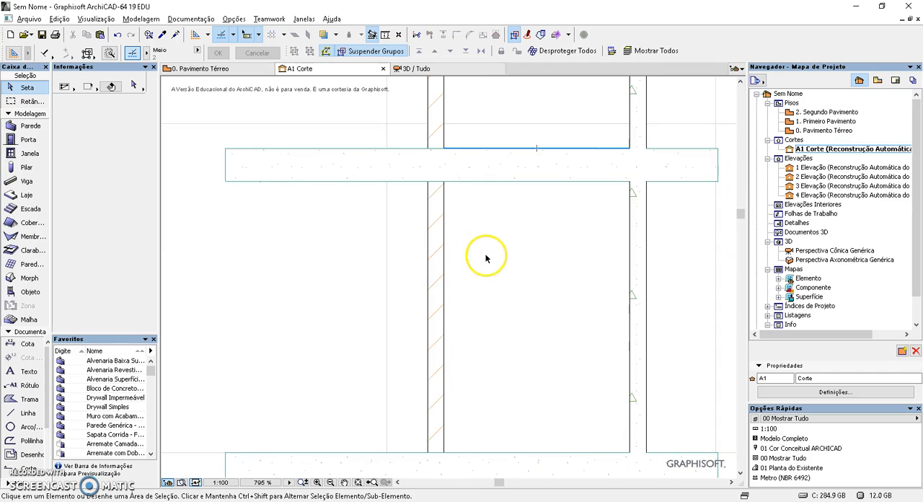
pyautogui.moveTo(503, 395); pyautogui.dragTo(514, 244, button='middle')
pyautogui.scroll(4, 435, 303)
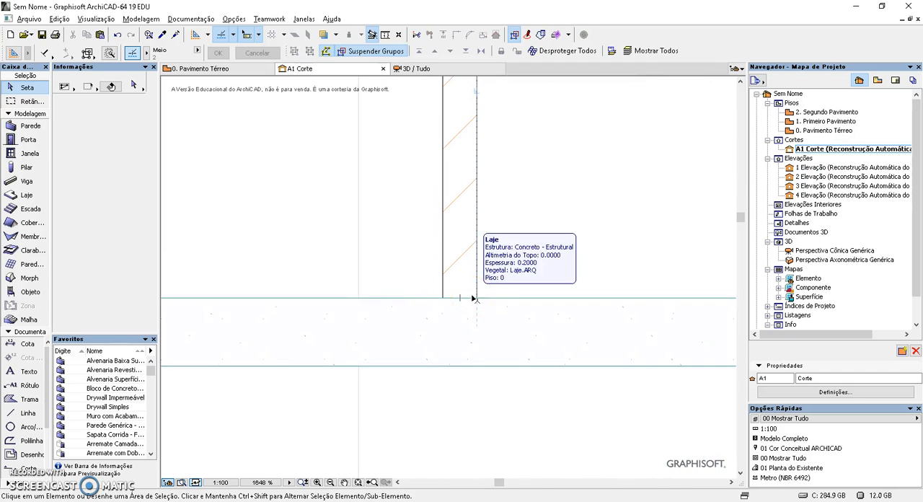
pyautogui.scroll(-6, 464, 307)
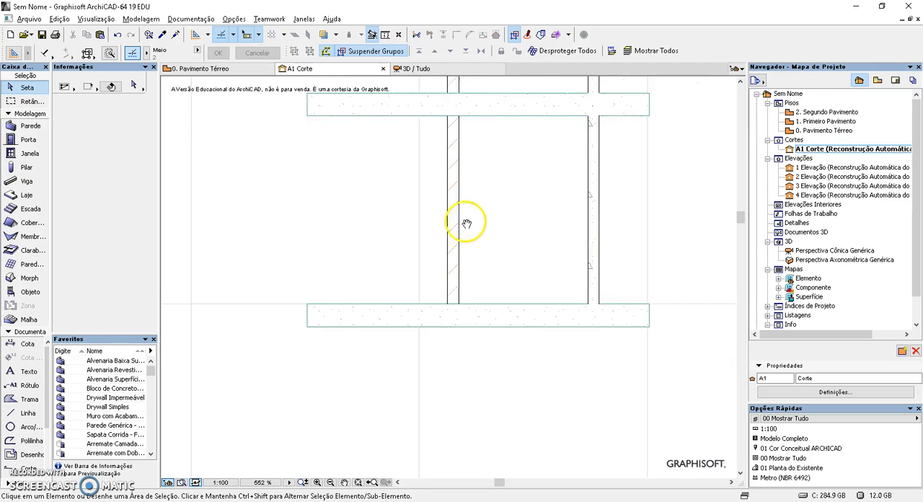
pyautogui.moveTo(456, 277); pyautogui.dragTo(436, 312, button='middle')
pyautogui.scroll(-2, 460, 310)
# Return to the ground floor plan and reopen the A1 section from its marker
pyautogui.press('F2')
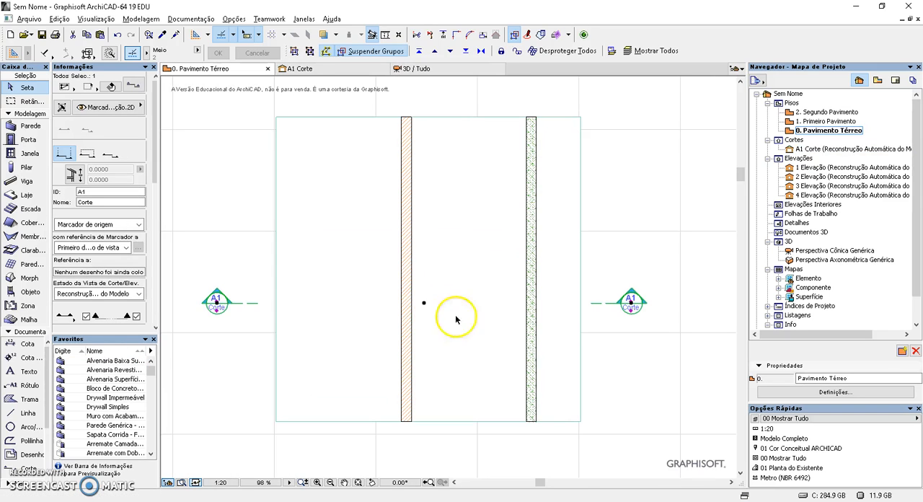
pyautogui.rightClick(631, 307)
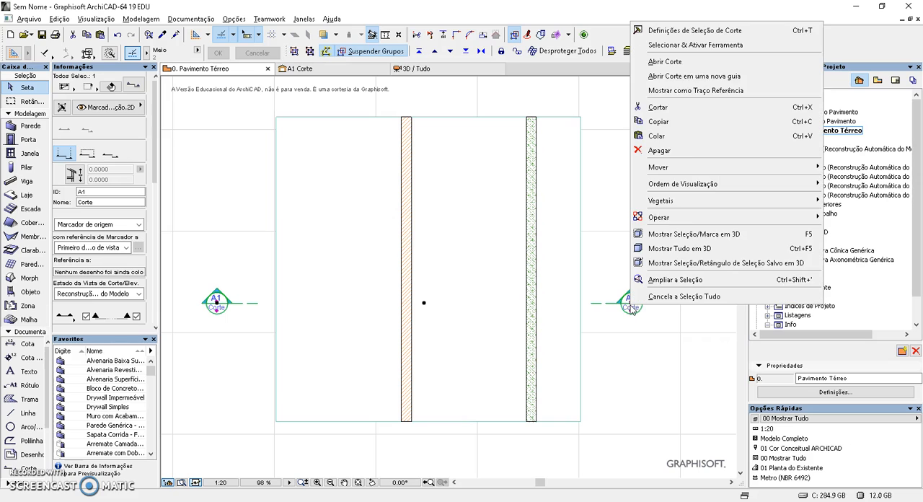
pyautogui.click(682, 68)
pyautogui.scroll(2, 365, 292)
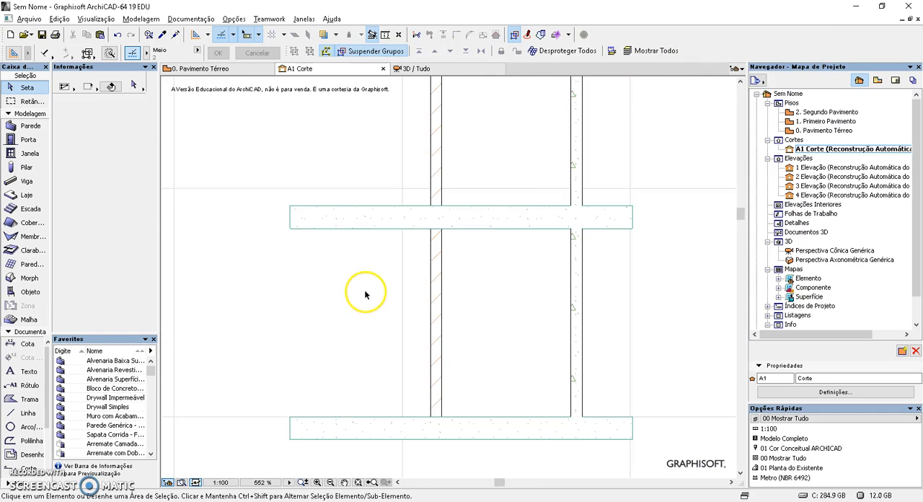
# Change the right concrete wall to a composite structure using Parede Portante
pyautogui.click(521, 311)
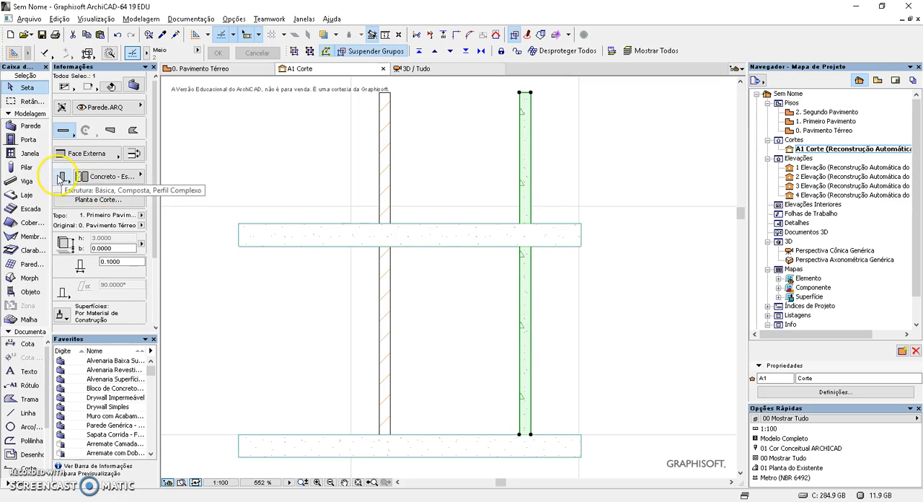
pyautogui.click(61, 177)
pyautogui.click(92, 178)
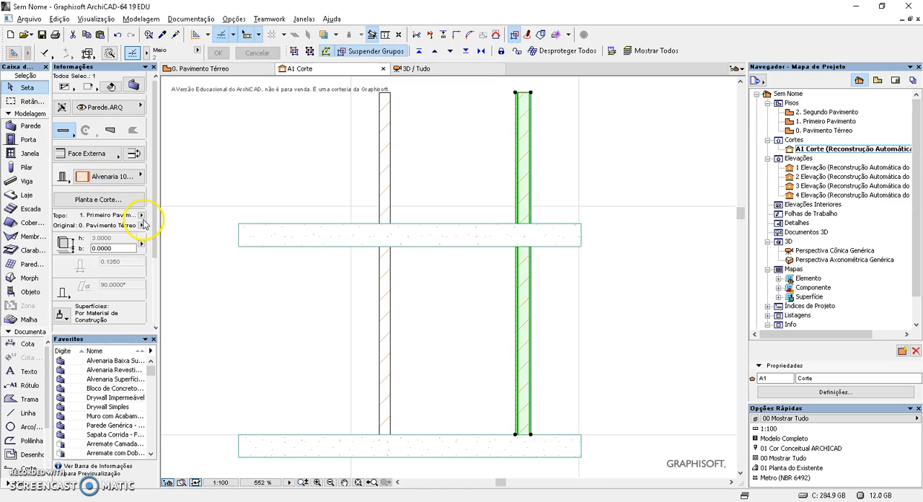
pyautogui.click(120, 178)
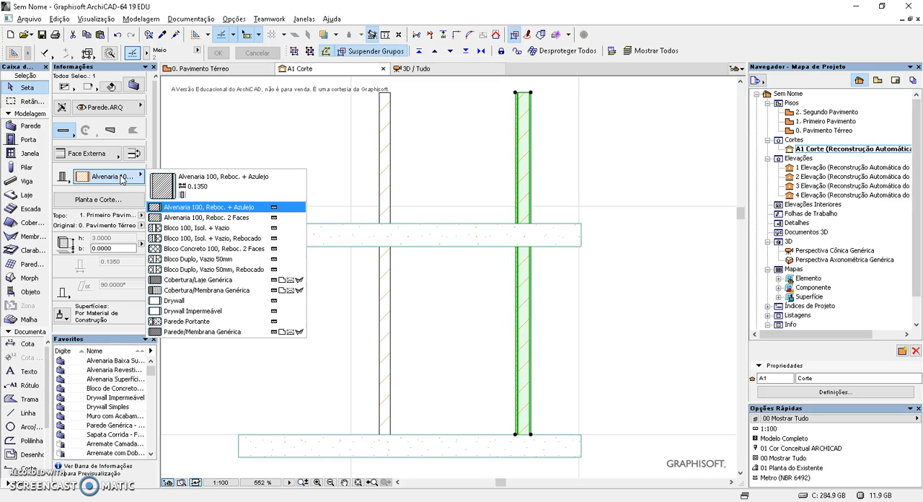
pyautogui.click(201, 322)
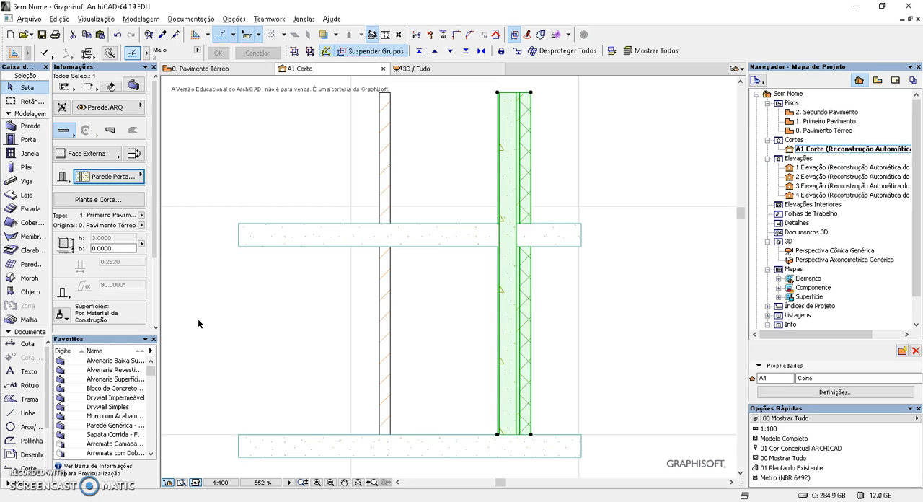
pyautogui.click(228, 326)
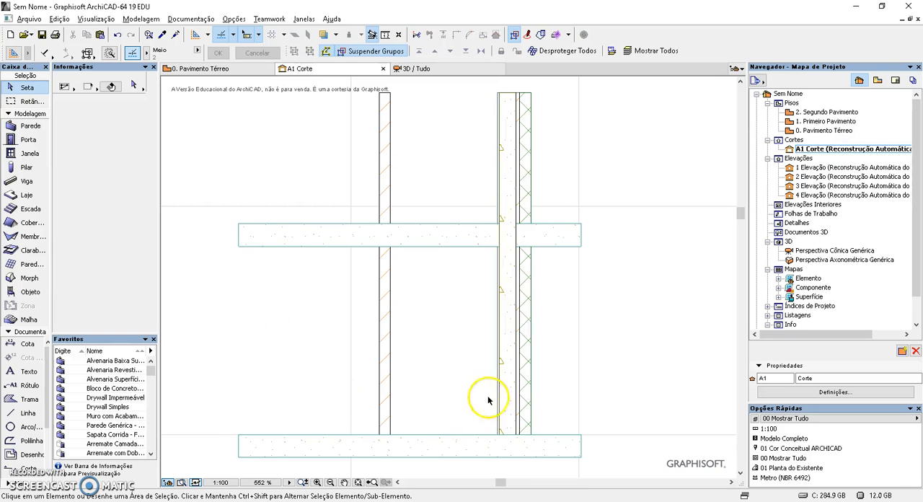
# Examine how the layers of the composite wall meet the intermediate slab and the bottom slab in the section
pyautogui.click(517, 354)
pyautogui.click(546, 319)
pyautogui.scroll(3, 499, 218)
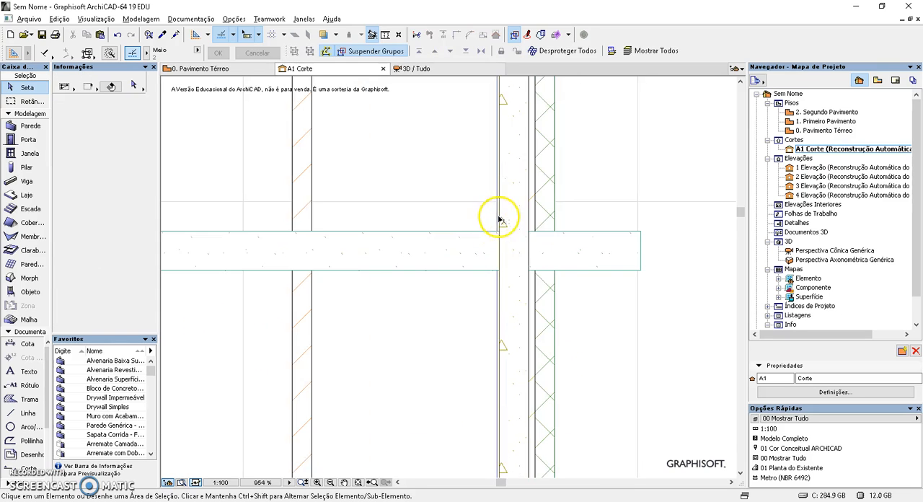
pyautogui.moveTo(560, 288); pyautogui.dragTo(468, 305, button='middle')
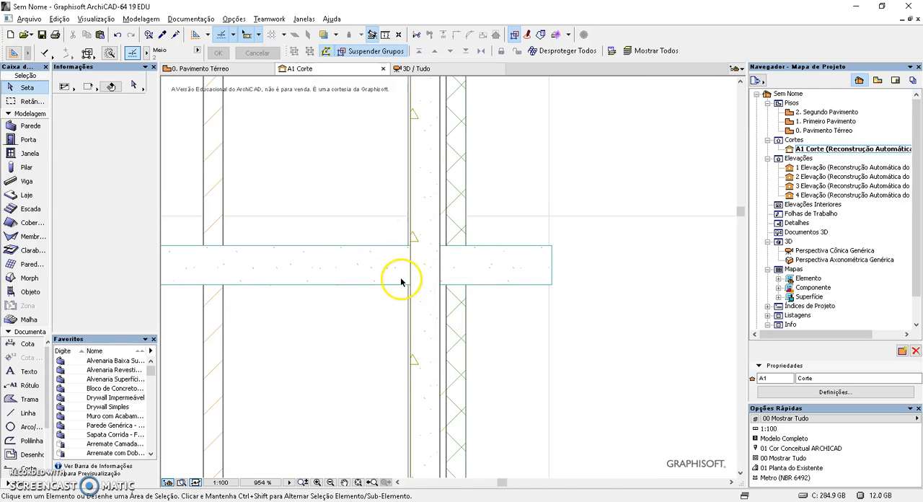
pyautogui.scroll(-3, 402, 282)
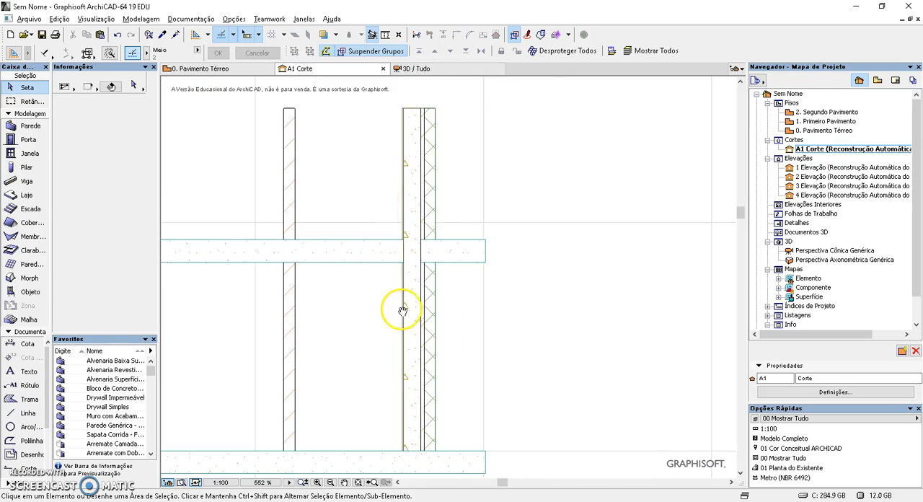
pyautogui.scroll(3, 443, 240)
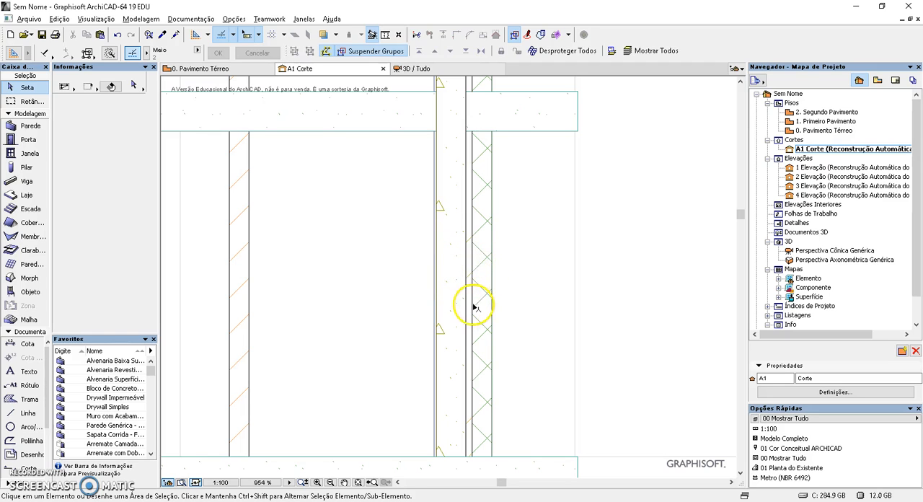
pyautogui.scroll(-1, 469, 245)
pyautogui.scroll(2, 458, 393)
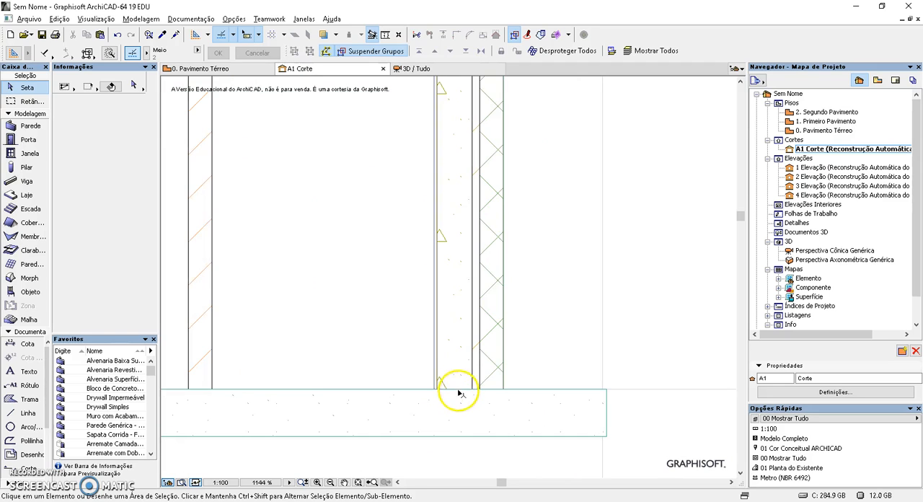
pyautogui.scroll(1, 459, 393)
pyautogui.click(467, 346)
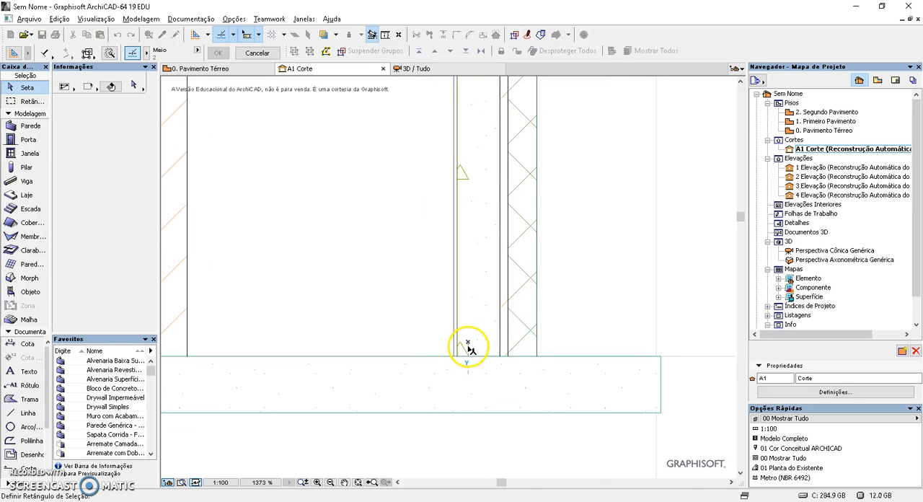
pyautogui.click(534, 358)
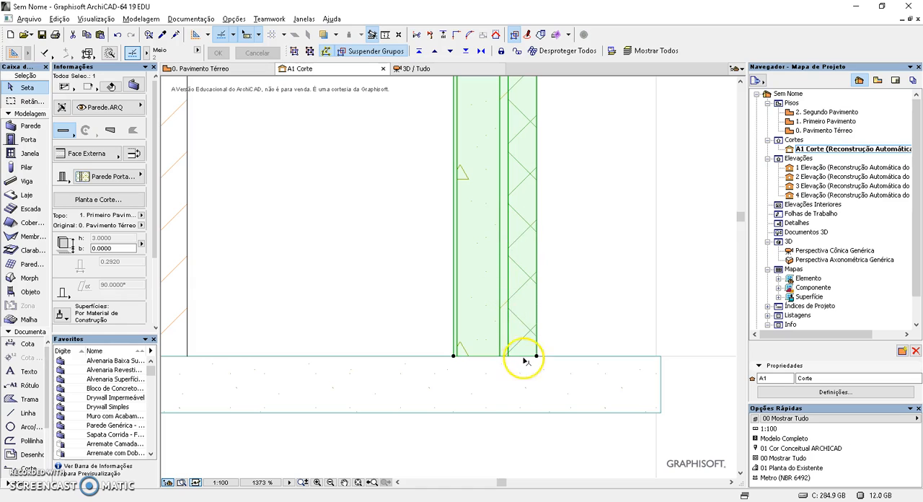
pyautogui.click(558, 356)
pyautogui.press('Escape')
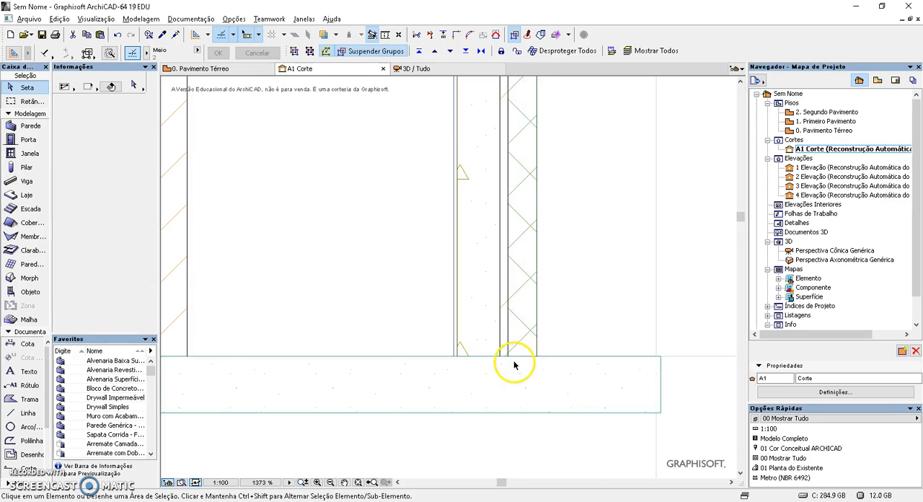
# Select the intermediate slab and the composite wall in turn to compare their extents where they cross
pyautogui.scroll(-2, 515, 364)
pyautogui.moveTo(504, 236); pyautogui.dragTo(507, 422, button='middle')
pyautogui.scroll(2, 502, 249)
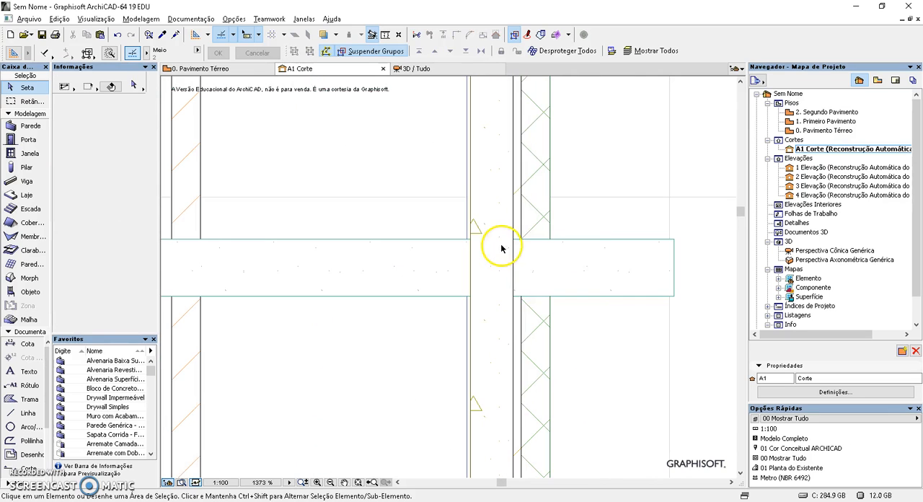
pyautogui.click(583, 244)
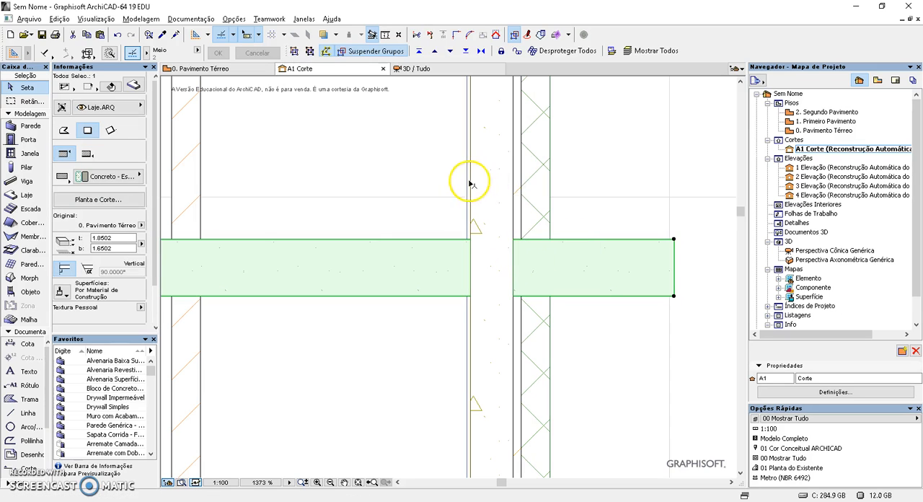
pyautogui.click(470, 184)
pyautogui.click(548, 205)
pyautogui.press('Escape')
pyautogui.press('Escape')
pyautogui.click(551, 226)
pyautogui.press('Escape')
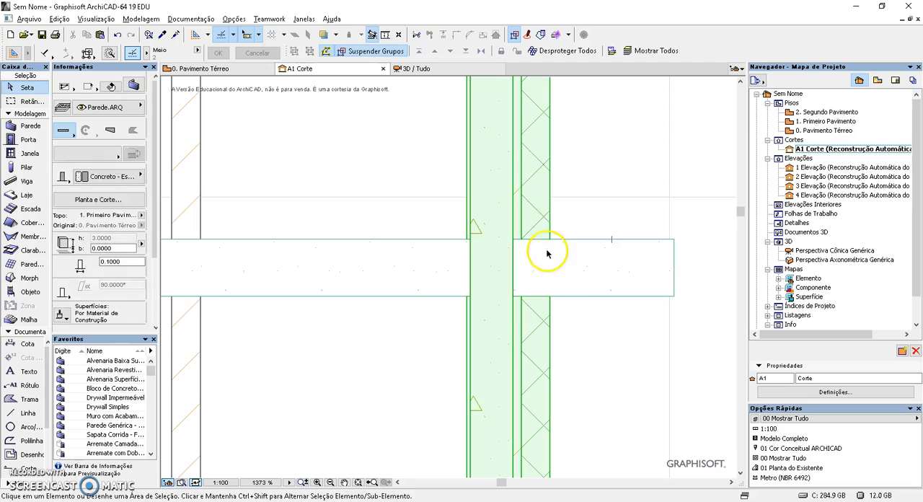
pyautogui.press('Escape')
# Inspect the composite wall's concrete core and outer layers closely at the intermediate slab and up to the wall's top
pyautogui.scroll(1, 544, 254)
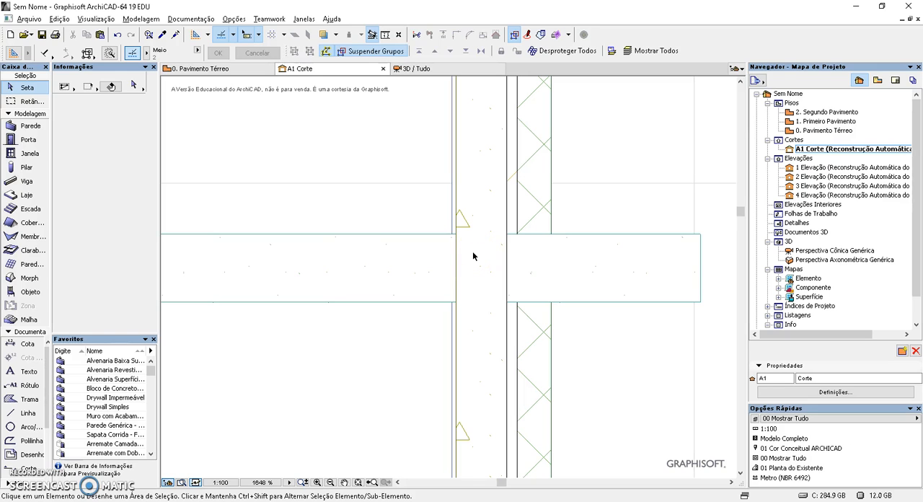
pyautogui.click(651, 239)
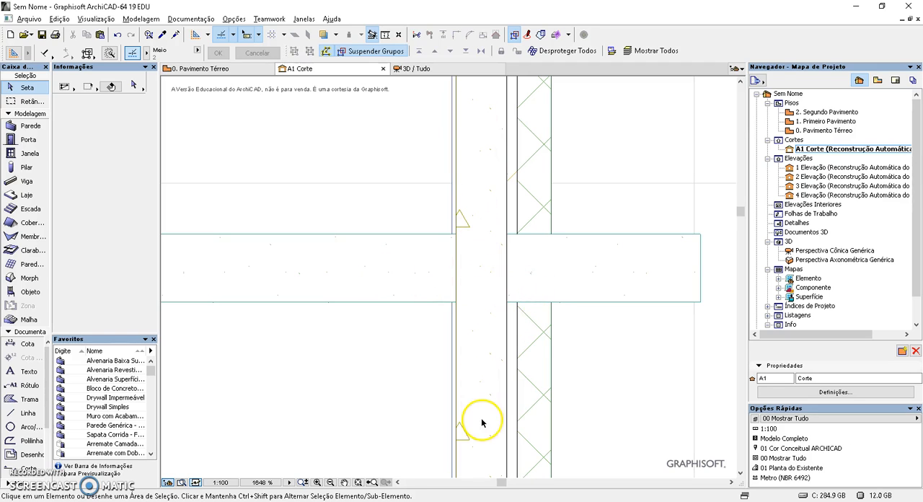
pyautogui.scroll(-2, 480, 383)
pyautogui.moveTo(481, 383); pyautogui.dragTo(463, 375, button='middle')
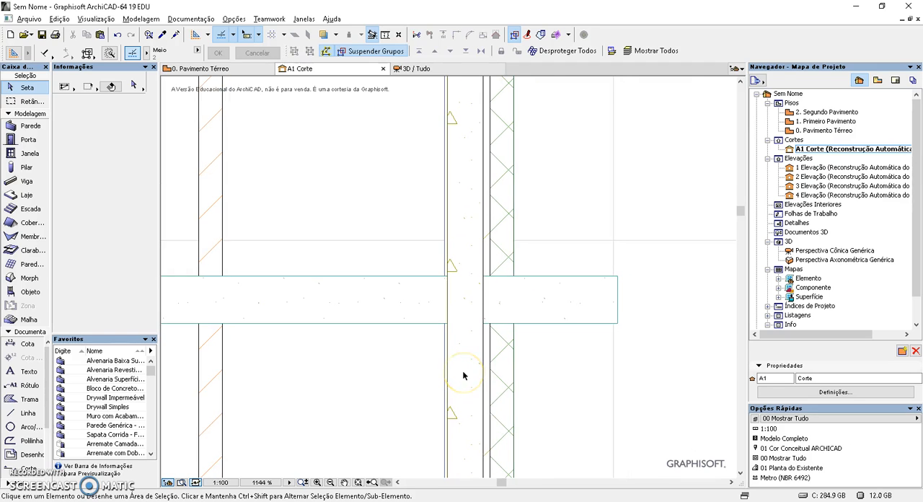
pyautogui.scroll(2, 463, 375)
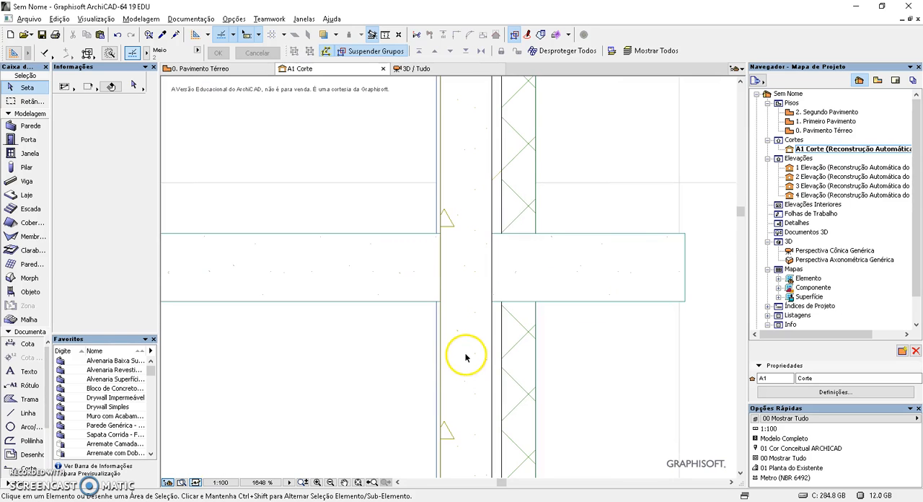
pyautogui.moveTo(463, 356); pyautogui.dragTo(433, 361, button='middle')
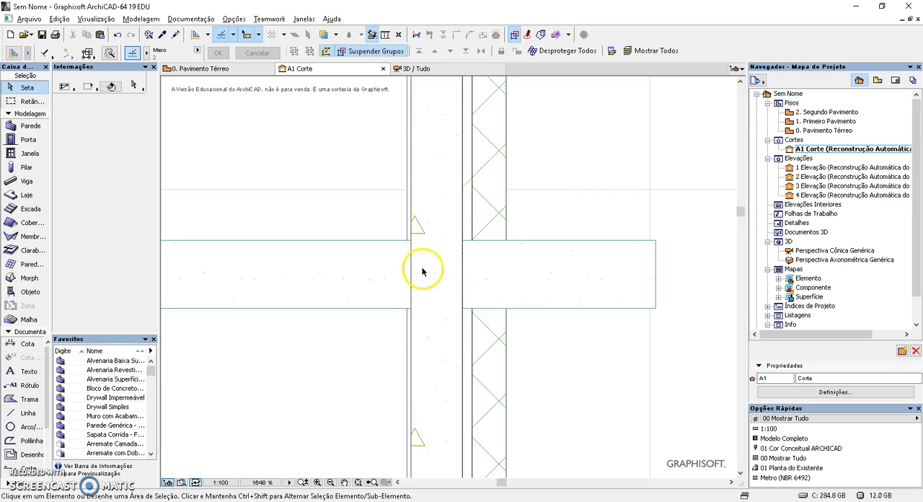
pyautogui.scroll(-2, 457, 269)
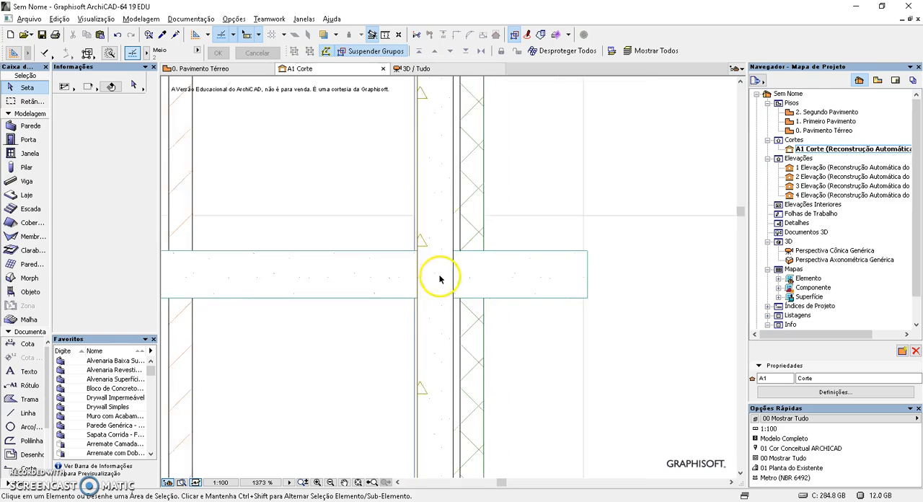
pyautogui.click(475, 214)
pyautogui.moveTo(442, 75); pyautogui.dragTo(448, 210, button='middle')
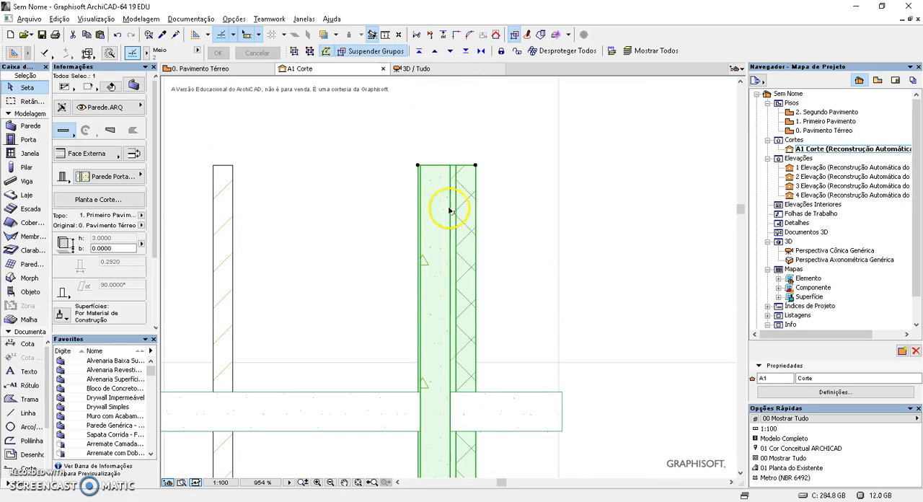
pyautogui.moveTo(467, 382); pyautogui.dragTo(480, 246, button='middle')
pyautogui.click(514, 346)
pyautogui.scroll(2, 420, 273)
pyautogui.scroll(1, 419, 273)
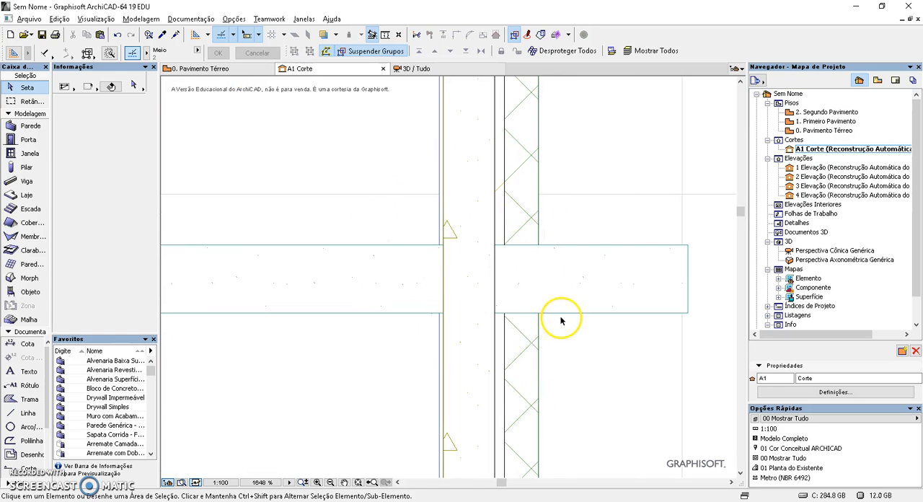
pyautogui.scroll(-1, 561, 315)
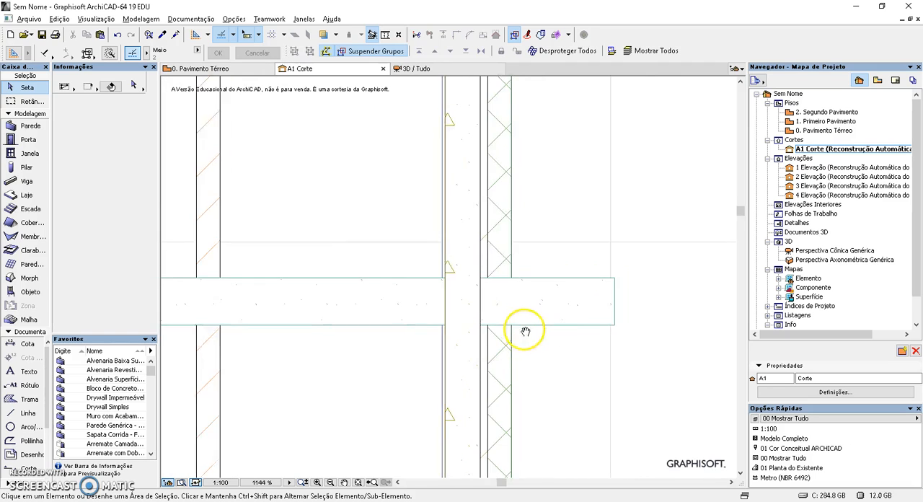
# Select the composite wall and the brick wall in turn above the intermediate slab to compare their structure and thickness settings
pyautogui.scroll(-1, 509, 345)
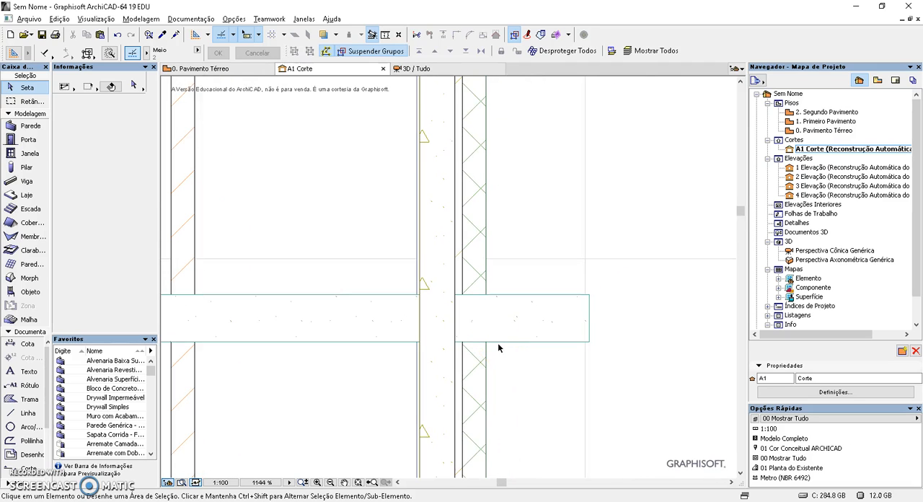
pyautogui.scroll(-1, 468, 346)
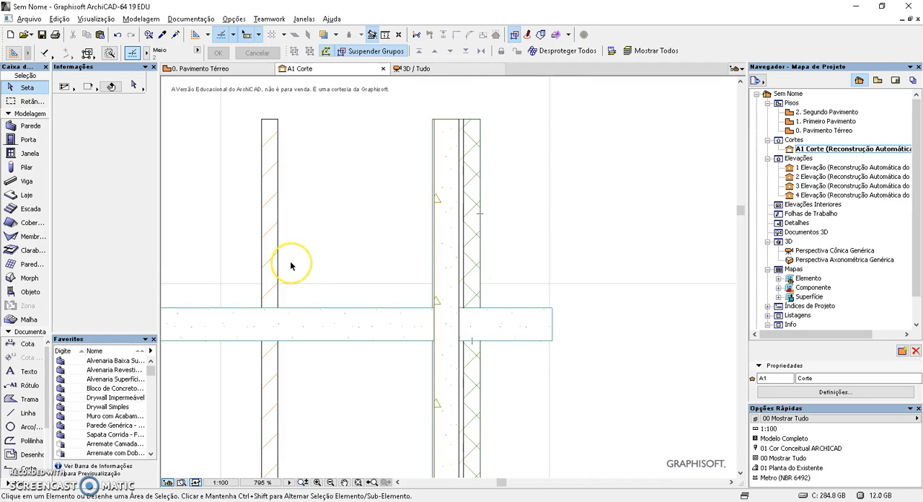
pyautogui.moveTo(291, 266); pyautogui.dragTo(431, 275, button='middle')
pyautogui.scroll(-1, 432, 276)
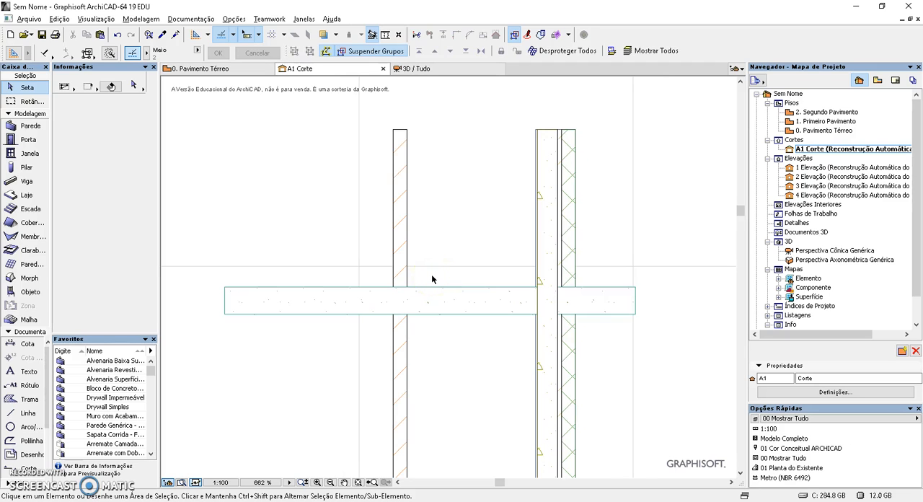
pyautogui.scroll(2, 560, 240)
pyautogui.moveTo(470, 206); pyautogui.dragTo(471, 252, button='middle')
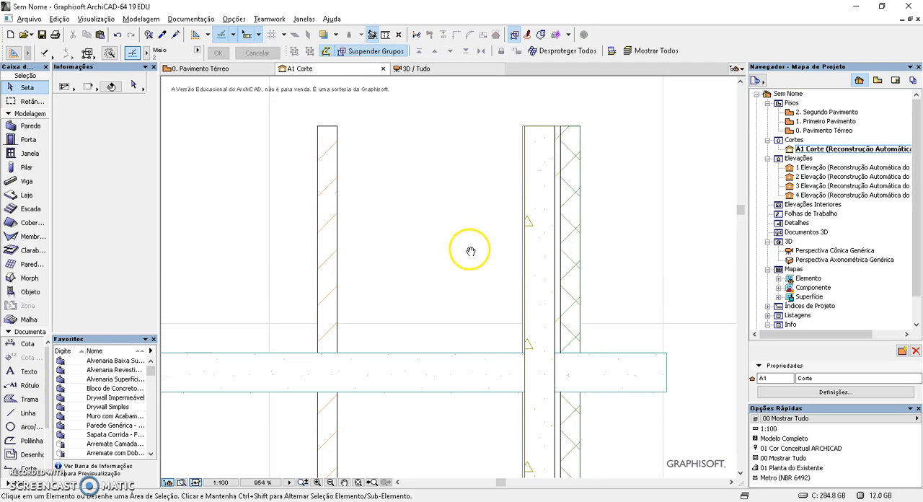
pyautogui.click(581, 270)
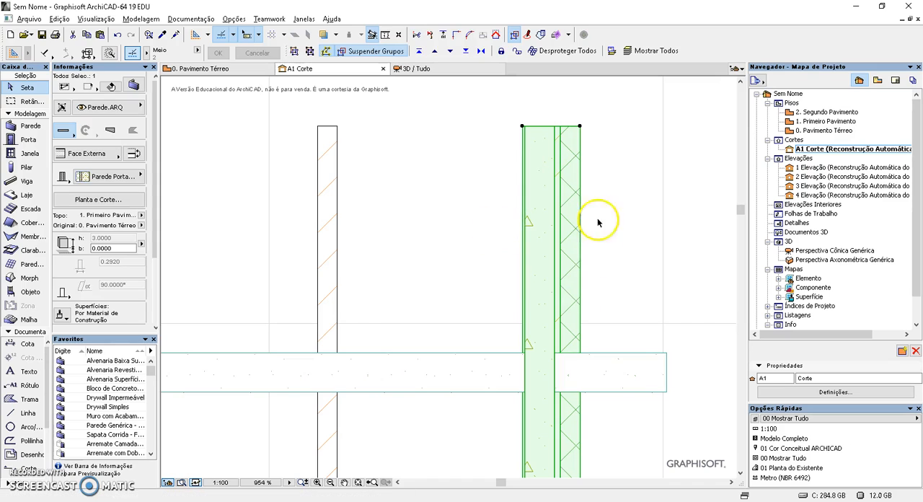
pyautogui.click(589, 266)
pyautogui.click(321, 238)
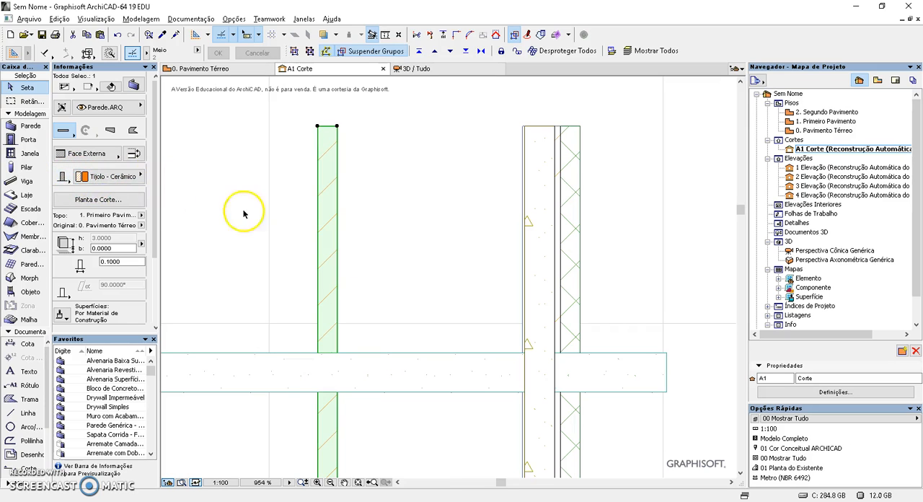
pyautogui.click(449, 284)
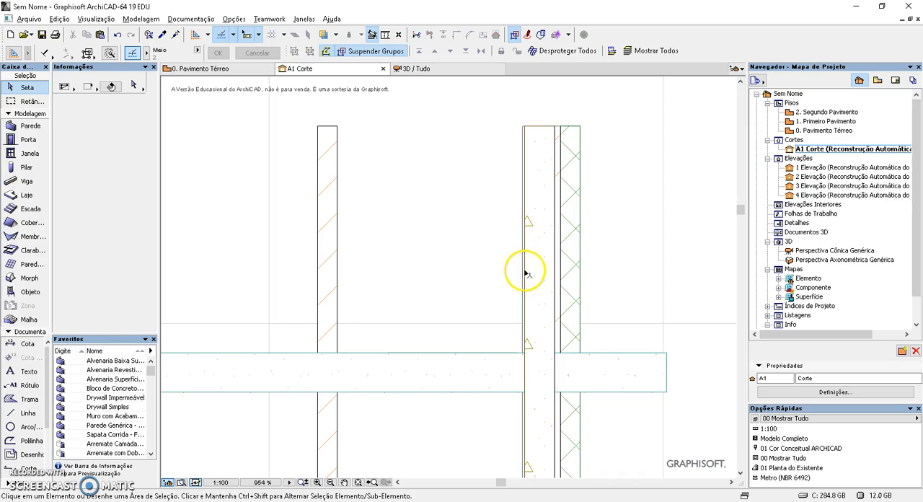
pyautogui.click(337, 260)
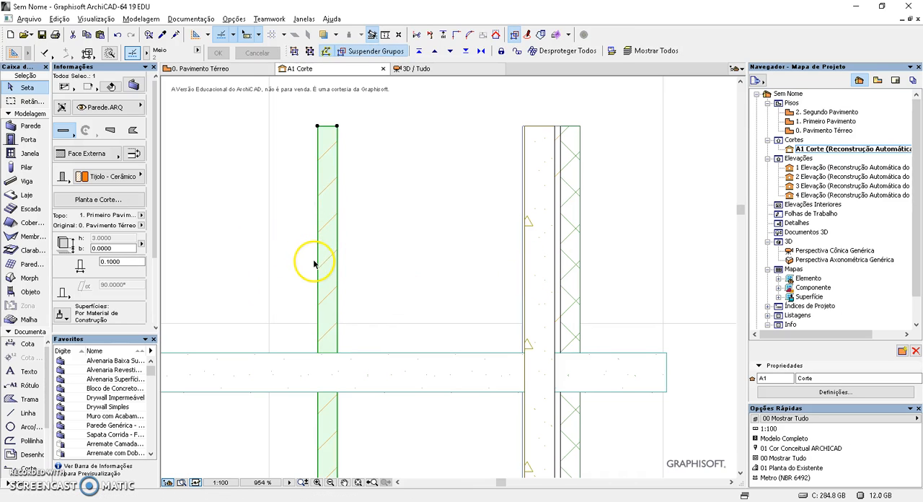
pyautogui.click(396, 294)
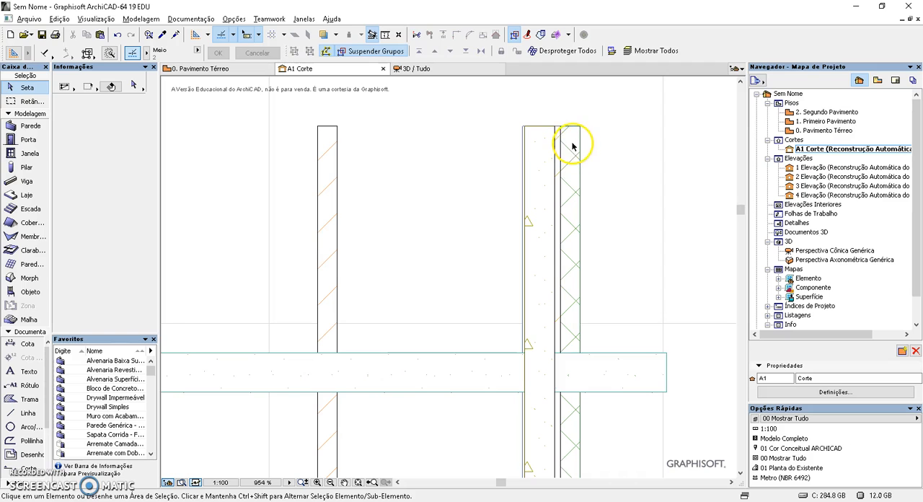
# Set the thickness of the brick wall to 0.1500
pyautogui.click(334, 134)
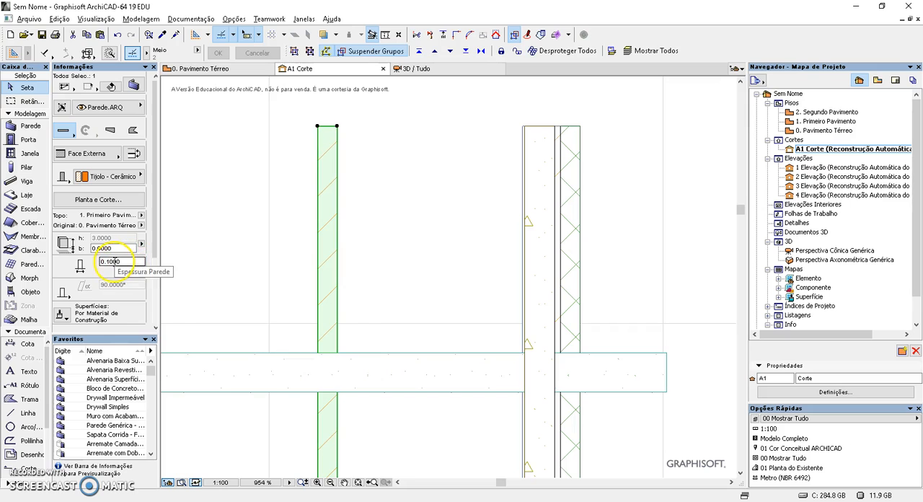
pyautogui.moveTo(109, 263); pyautogui.dragTo(213, 264)
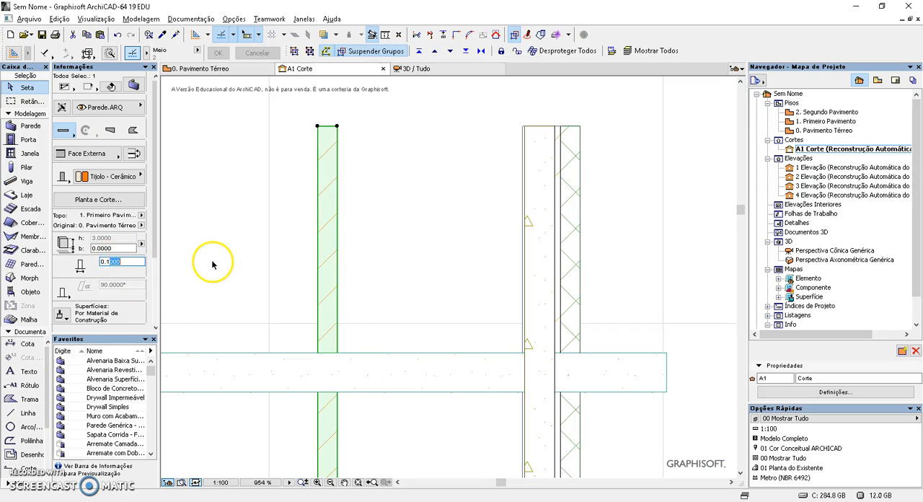
pyautogui.press('Return')
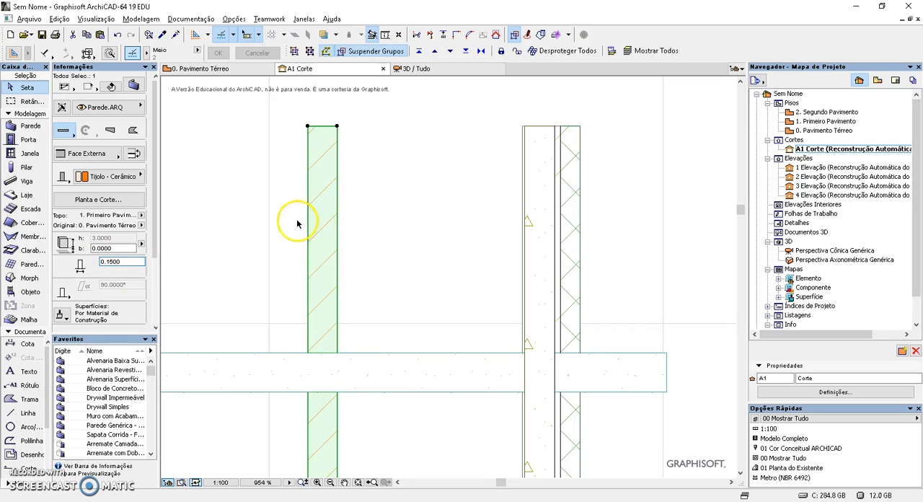
pyautogui.click(358, 271)
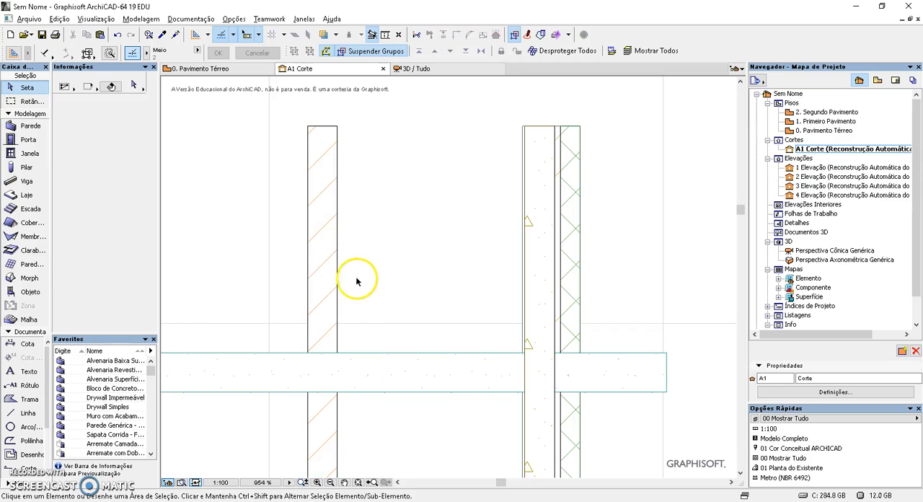
# Check the composite wall's thickness setting and the available composite structures, and compare with the brick wall's settings
pyautogui.click(523, 133)
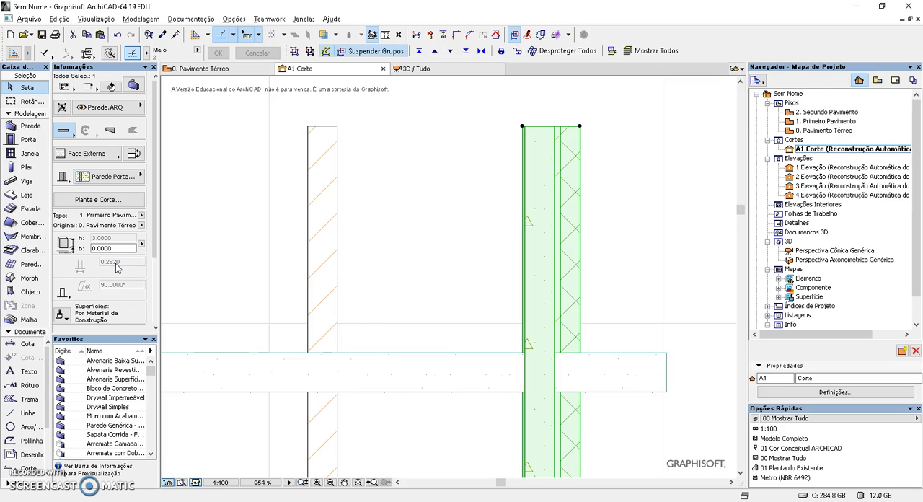
pyautogui.click(115, 176)
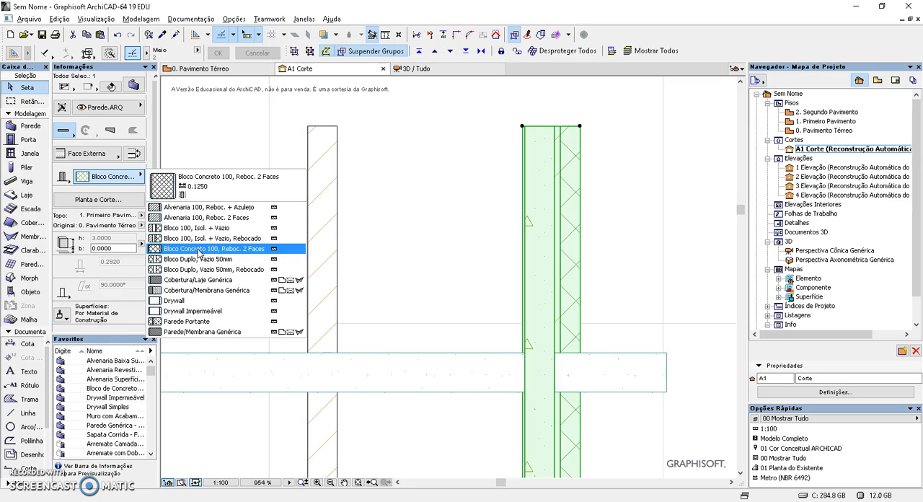
pyautogui.click(450, 229)
pyautogui.press('Escape')
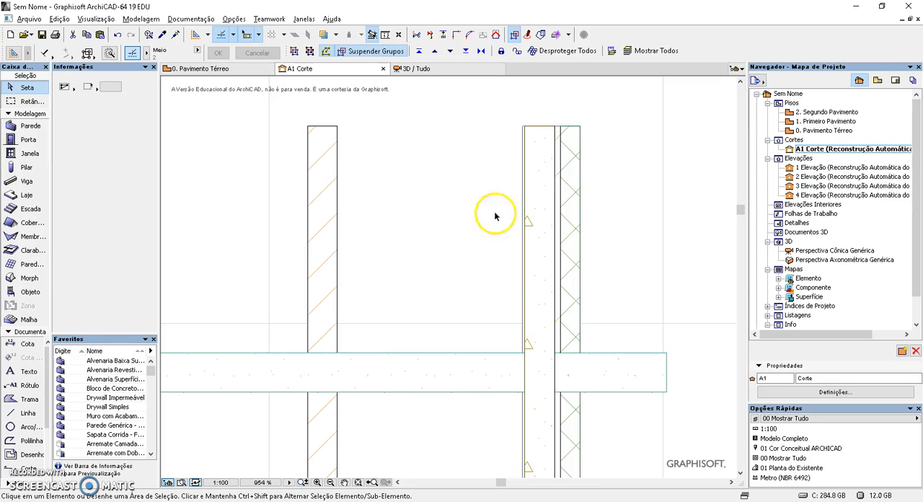
pyautogui.click(338, 245)
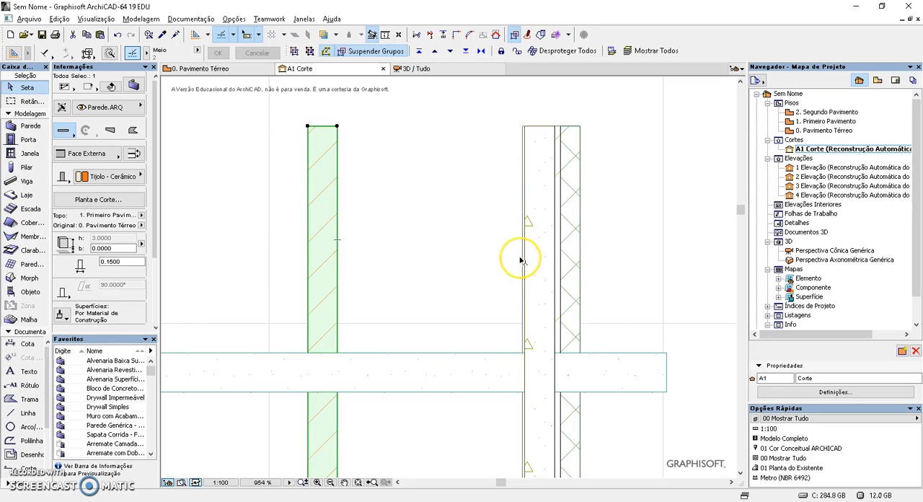
pyautogui.click(491, 245)
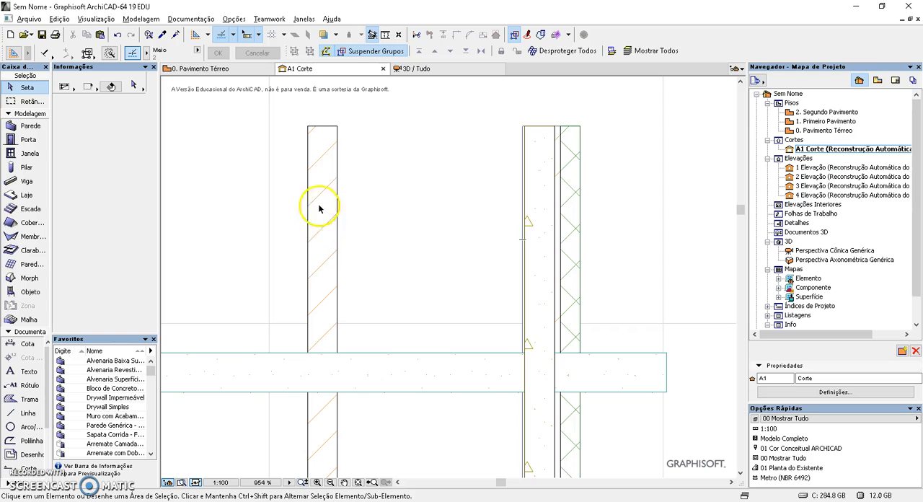
# Open the building materials settings and sort the material list by priority and back by name
pyautogui.click(234, 19)
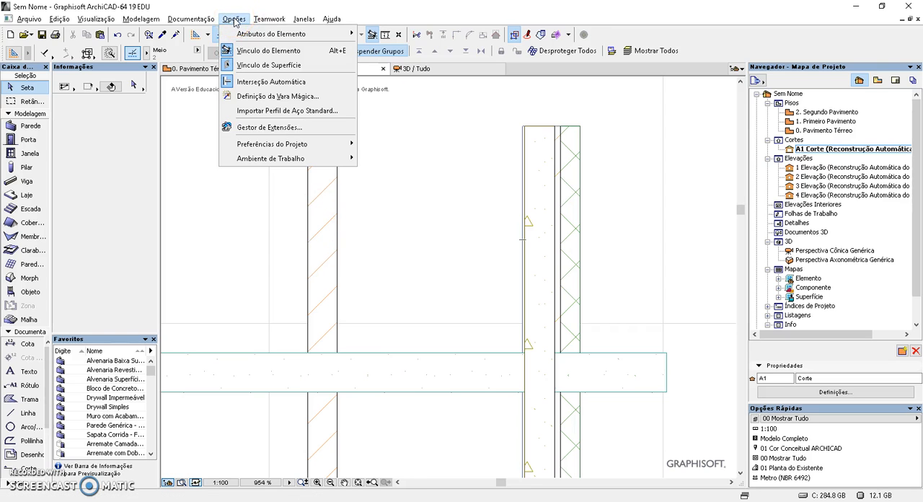
pyautogui.click(292, 35)
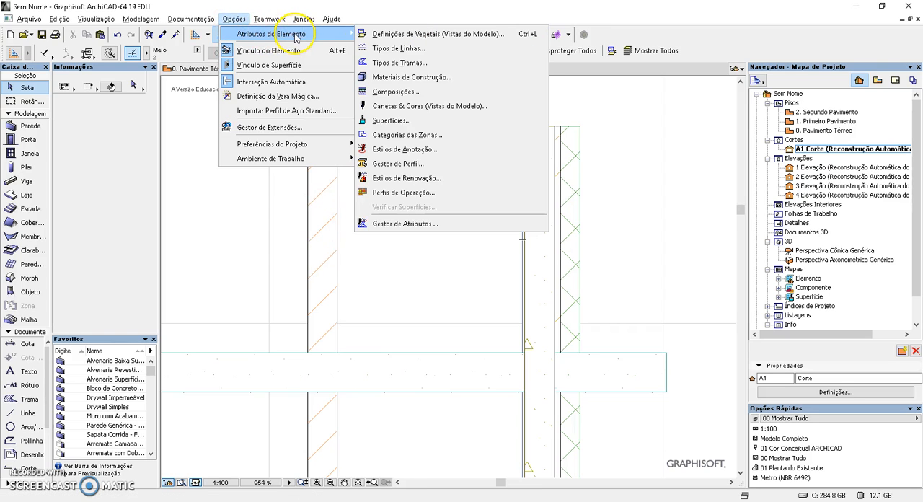
pyautogui.click(393, 77)
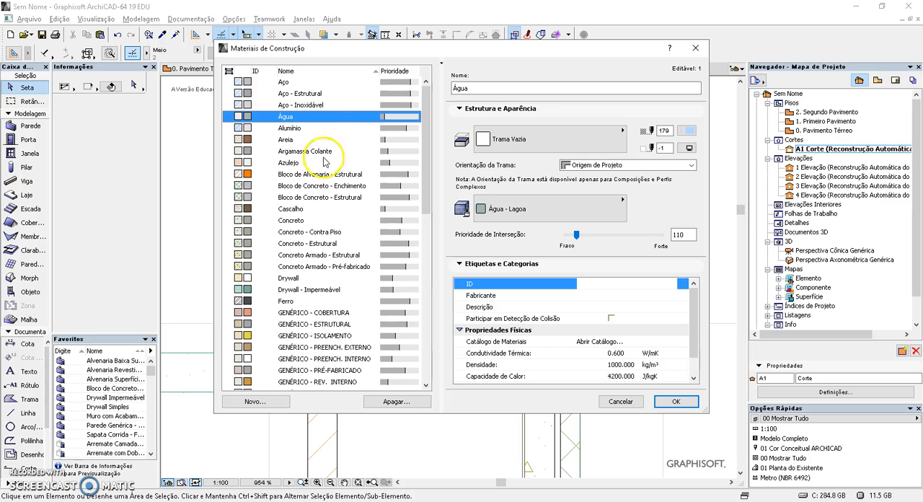
pyautogui.moveTo(428, 181); pyautogui.dragTo(433, 154)
pyautogui.click(396, 71)
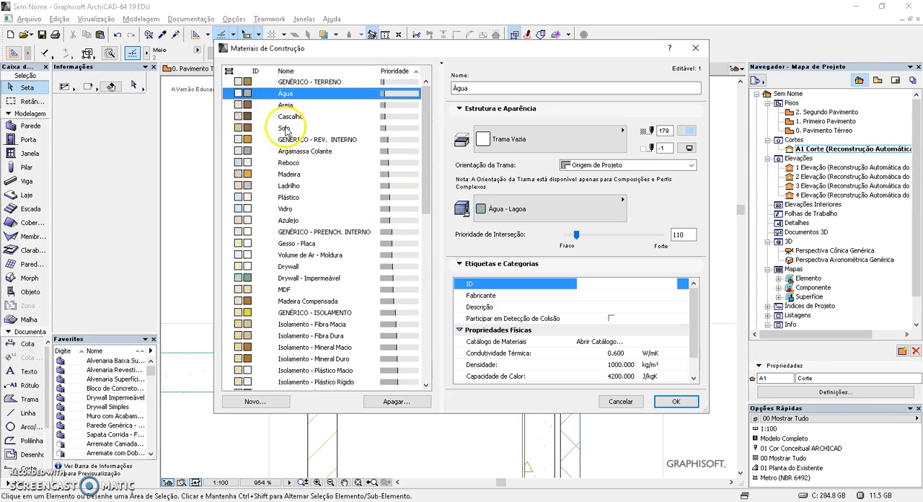
pyautogui.moveTo(426, 181)
pyautogui.mouseDown()
pyautogui.moveTo(428, 378)
pyautogui.moveTo(423, 175)
pyautogui.mouseUp()
pyautogui.click(300, 71)
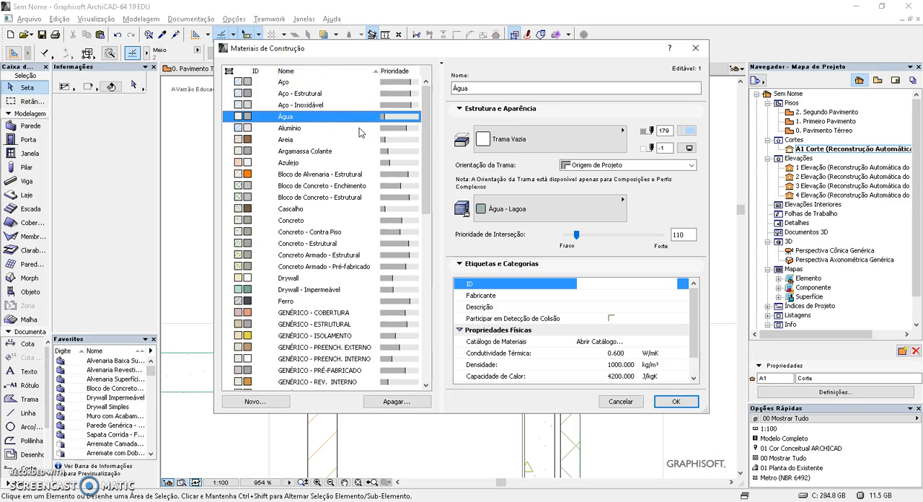
# Examine the fill, surface, intersection priority and physical properties of the Aço - Inoxidável material
pyautogui.click(318, 106)
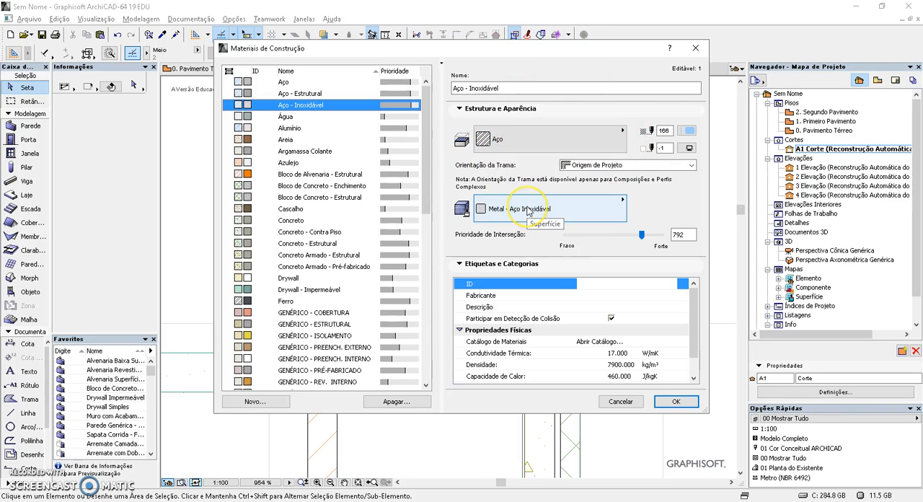
pyautogui.click(678, 236)
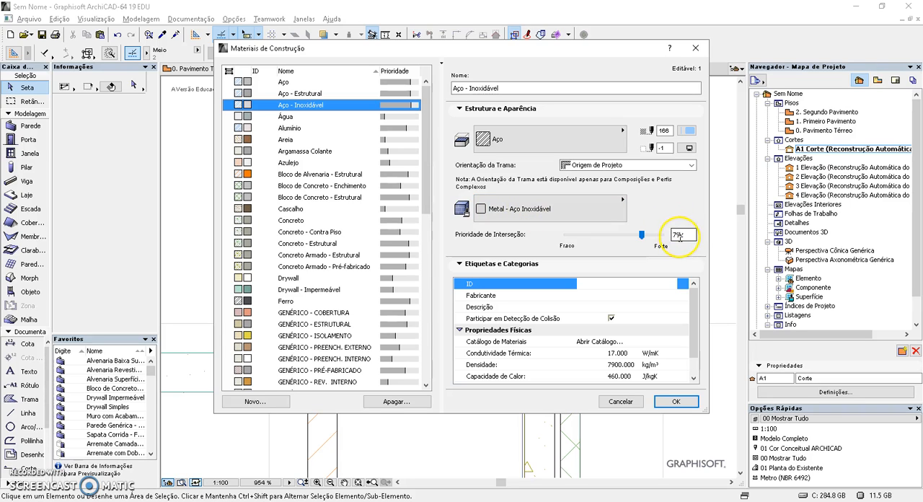
pyautogui.moveTo(694, 330); pyautogui.dragTo(694, 350)
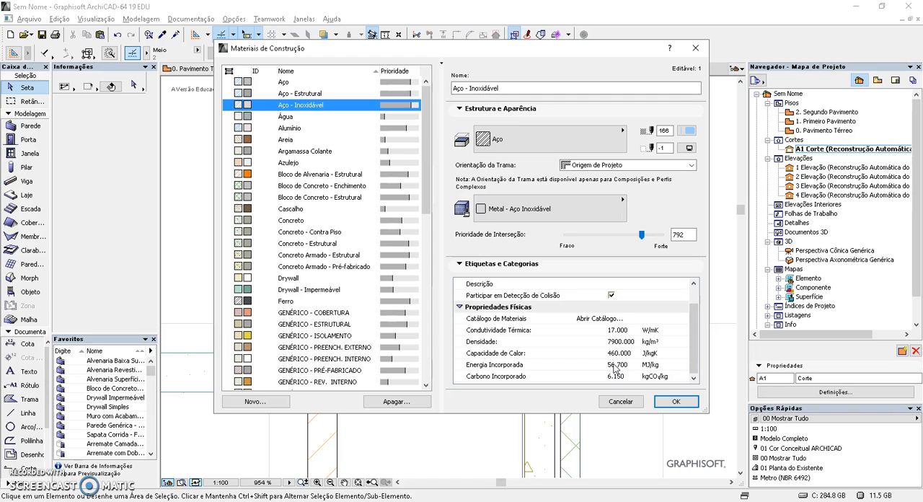
# Compare the properties and priorities of Água, Alumínio, Areia, Argamassa Colante and Azulejo, returning to Aço - Inoxidável
pyautogui.click(297, 117)
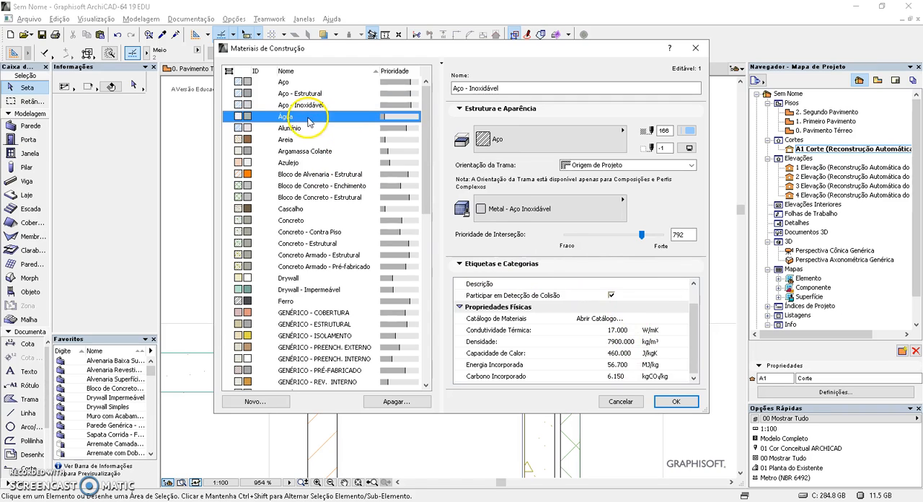
pyautogui.click(305, 129)
pyautogui.click(299, 140)
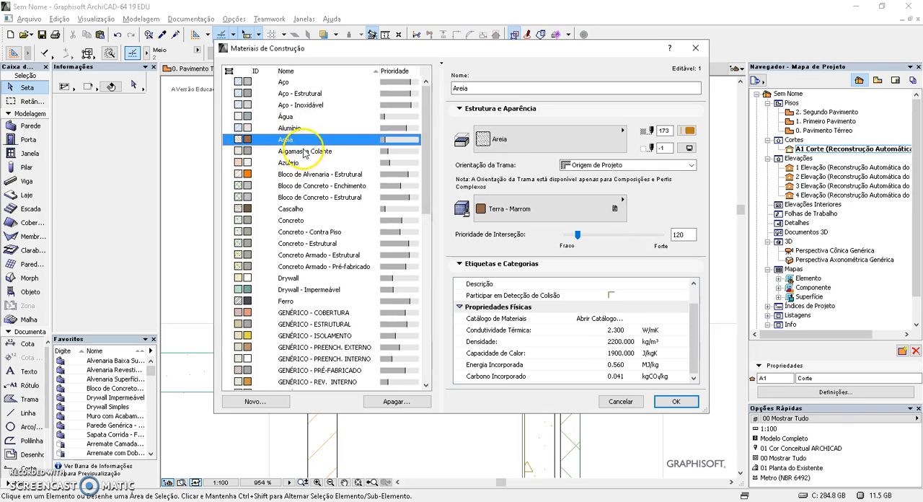
pyautogui.click(303, 152)
pyautogui.click(303, 163)
pyautogui.click(299, 129)
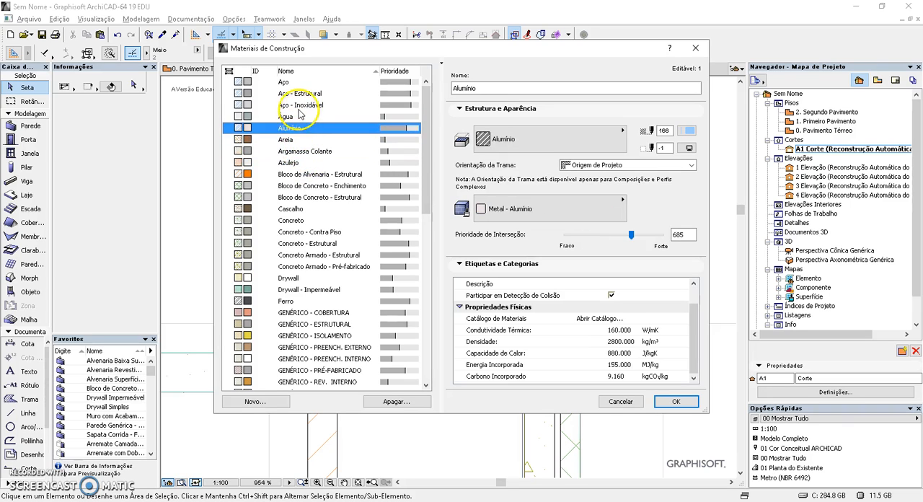
pyautogui.click(303, 106)
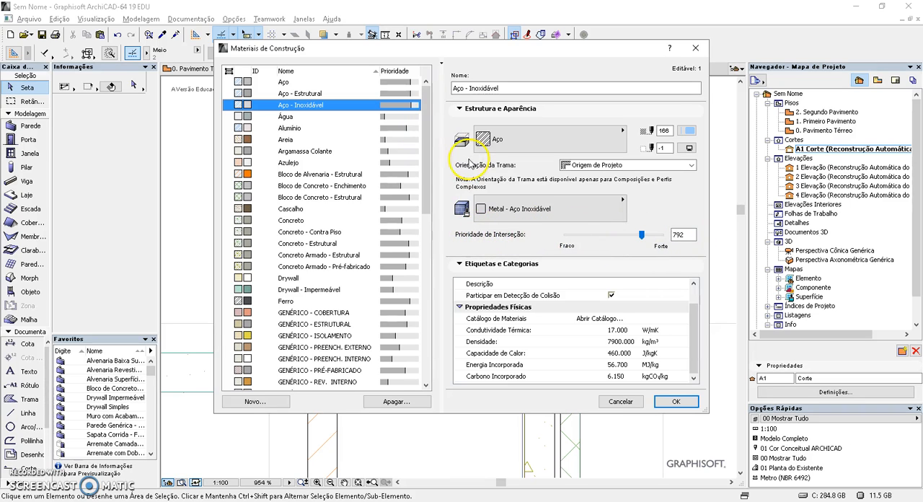
# Set the intersection priority of Aço - Inoxidável to 739 and accept the building materials settings
pyautogui.moveTo(643, 235)
pyautogui.mouseDown()
pyautogui.moveTo(667, 238)
pyautogui.moveTo(563, 235)
pyautogui.moveTo(657, 235)
pyautogui.moveTo(636, 243)
pyautogui.mouseUp()
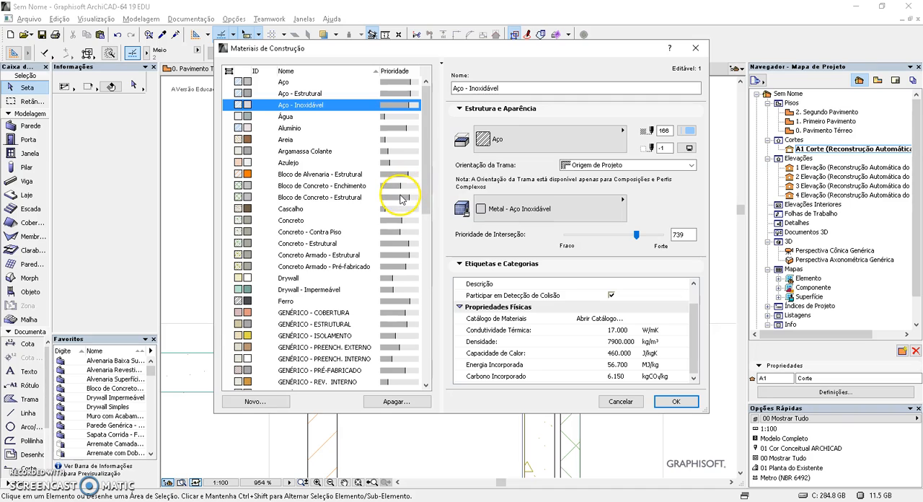
pyautogui.click(682, 236)
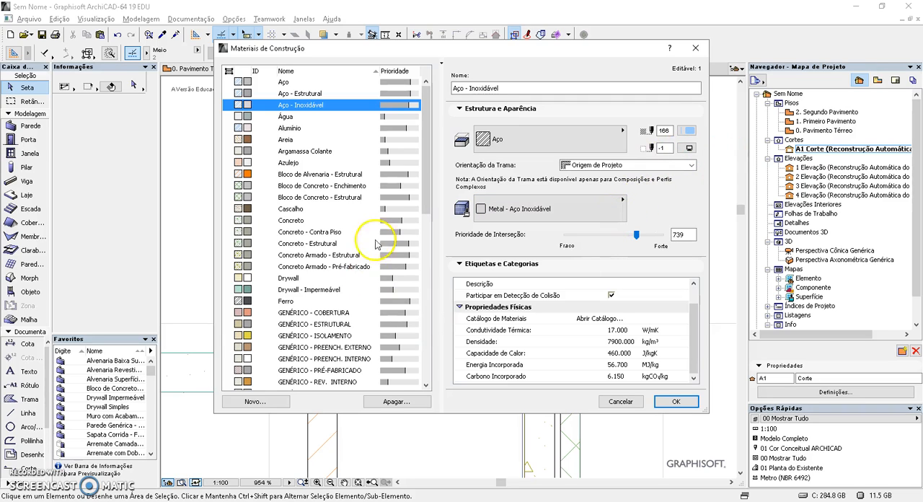
pyautogui.click(674, 401)
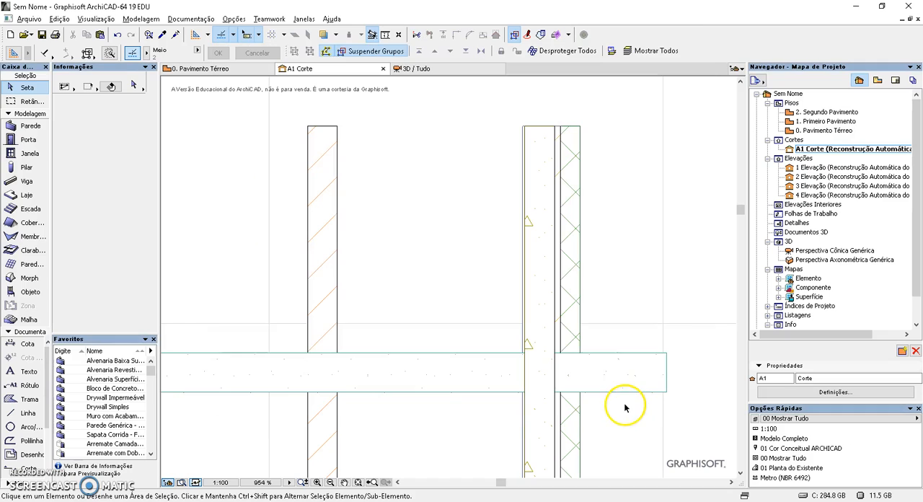
# Open the composites settings, review the available composites and choose Alvenaria 100, Reboc. + Azulejo
pyautogui.click(268, 19)
pyautogui.moveTo(234, 19)
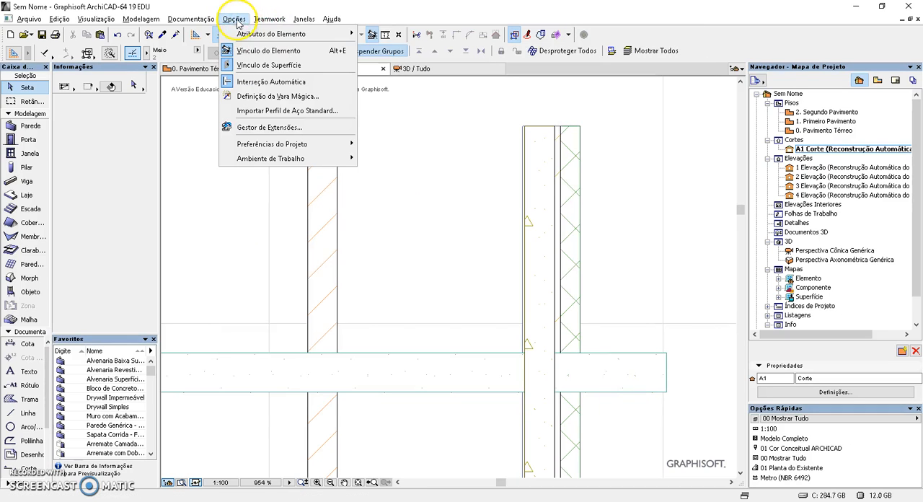
pyautogui.moveTo(255, 41)
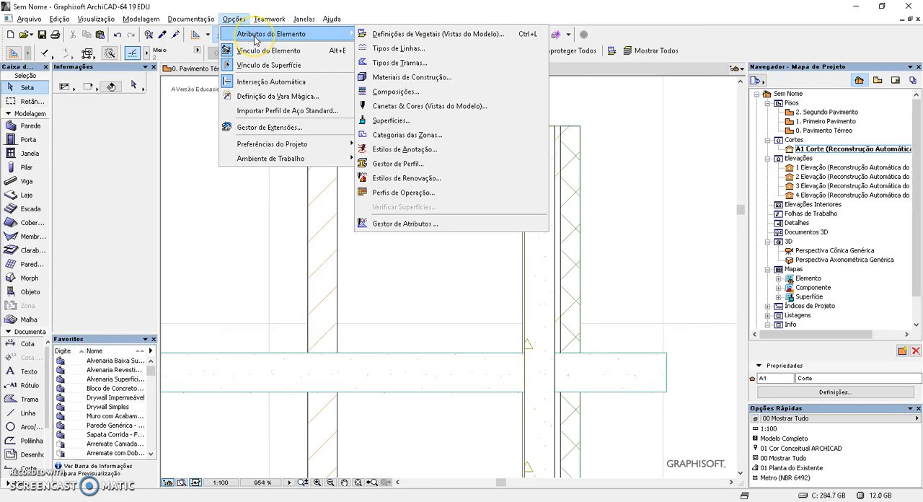
pyautogui.click(413, 92)
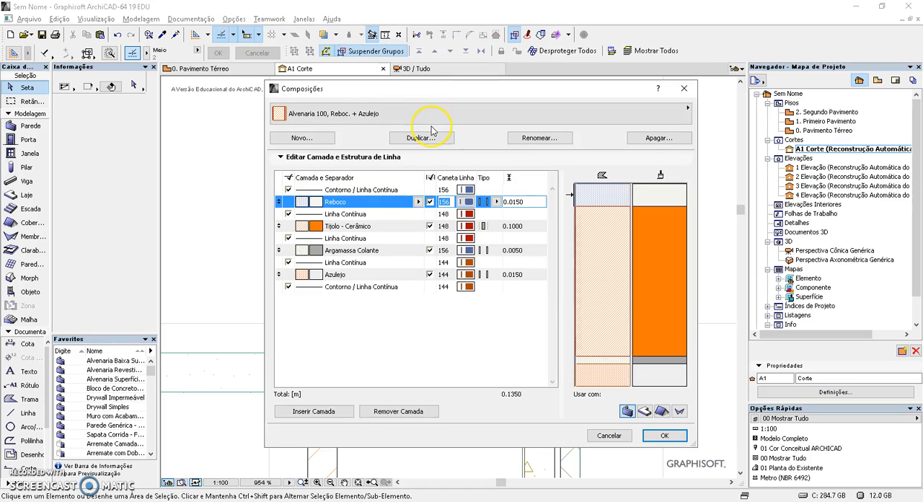
pyautogui.click(437, 117)
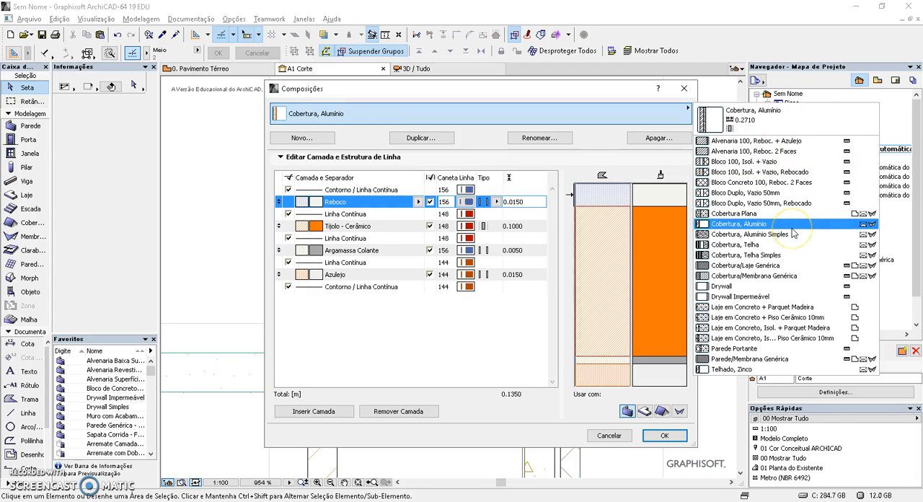
pyautogui.moveTo(793, 232); pyautogui.dragTo(825, 210)
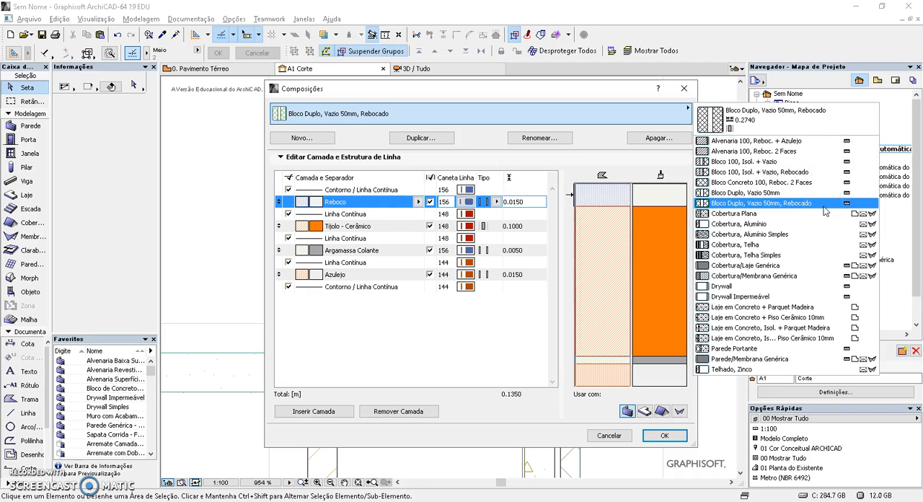
pyautogui.click(801, 216)
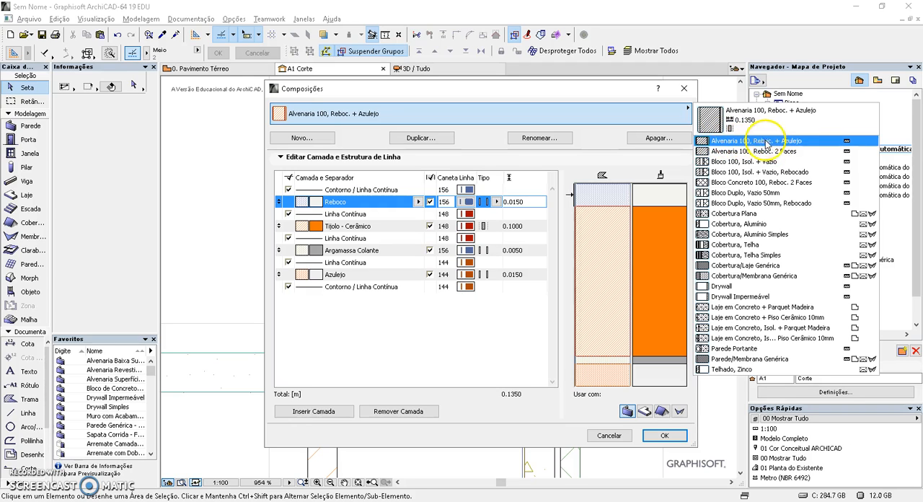
pyautogui.click(793, 142)
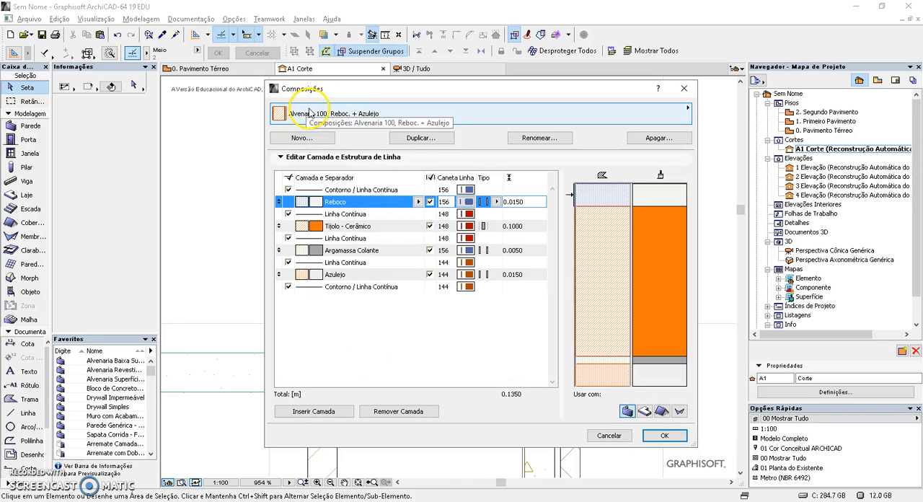
# Duplicate the composite under the name Alvenaria 140, Reboc. + Azulejo
pyautogui.click(419, 138)
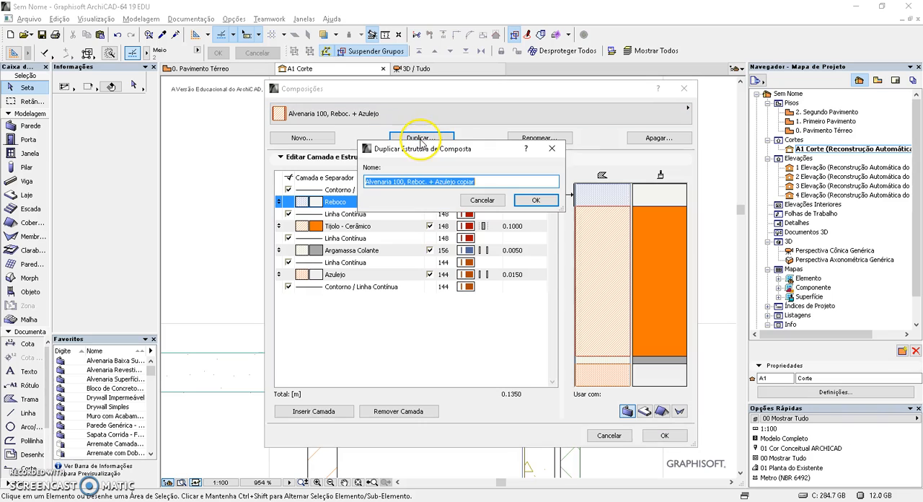
pyautogui.click(395, 182)
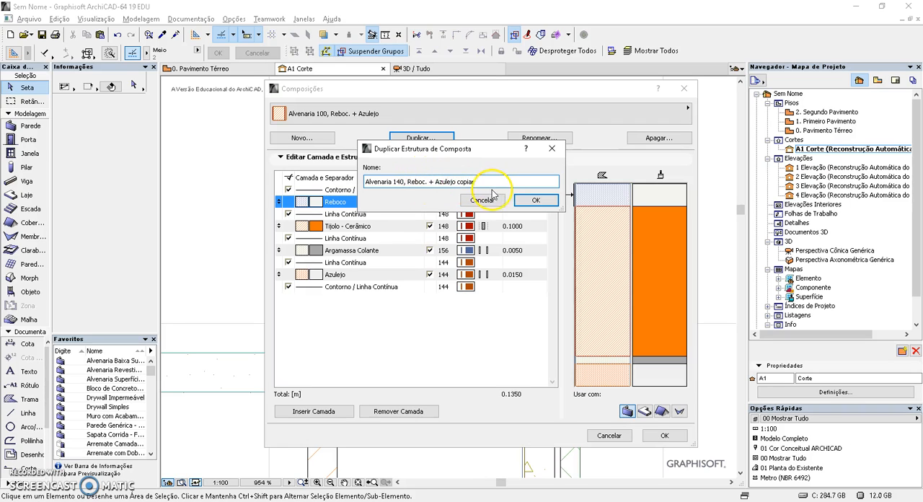
pyautogui.doubleClick(487, 182)
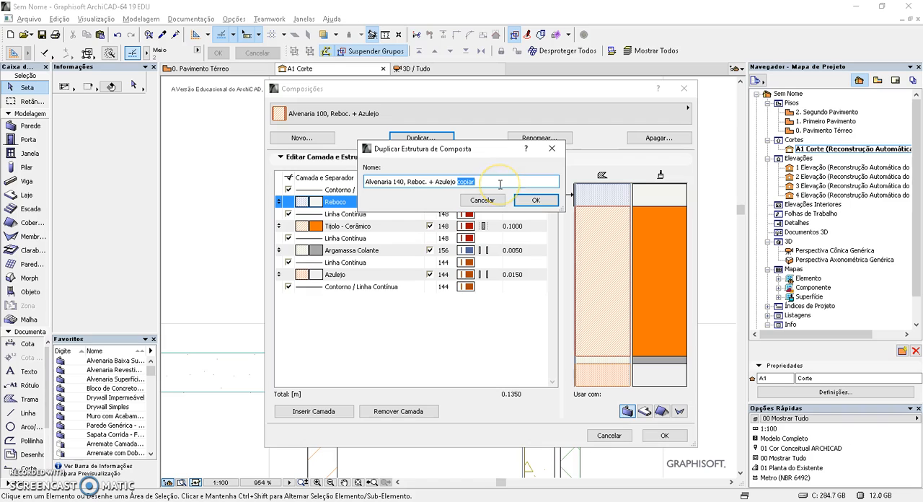
pyautogui.click(534, 201)
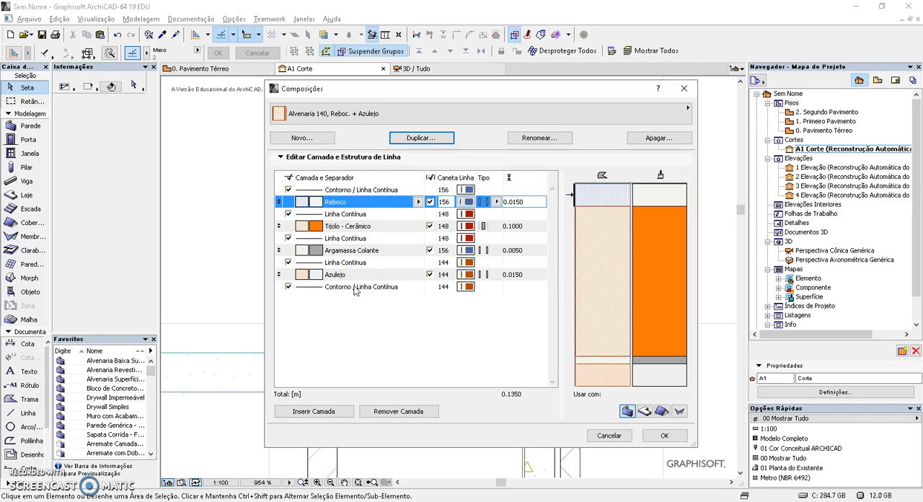
# Examine the line type choices of the outer contour and first separator, and the Reboco layer's thickness
pyautogui.click(364, 191)
pyautogui.click(364, 192)
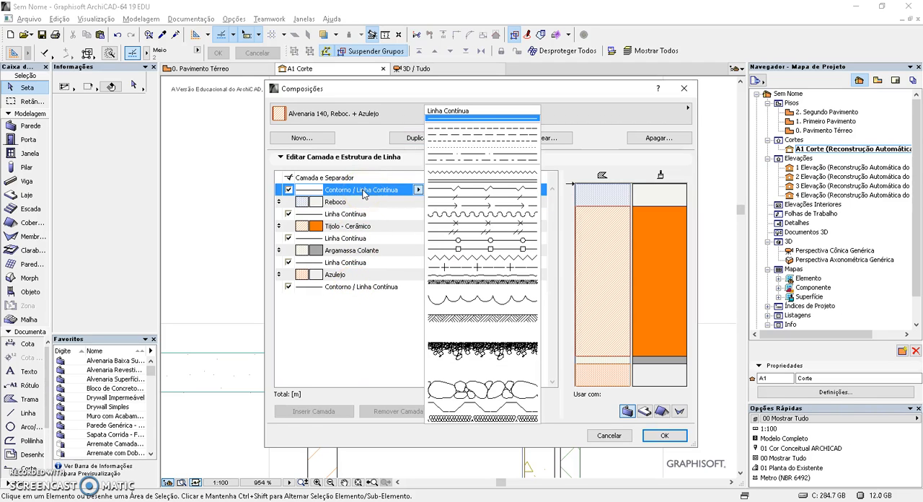
pyautogui.click(364, 193)
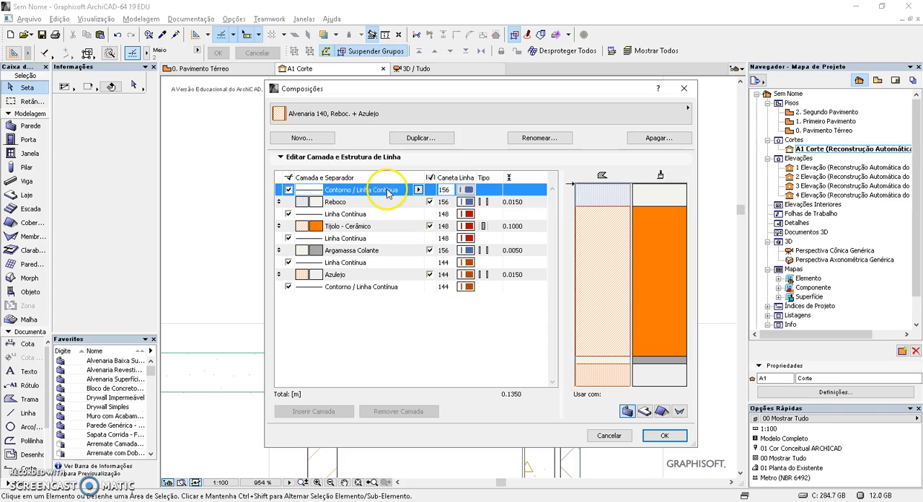
pyautogui.click(362, 203)
pyautogui.click(361, 205)
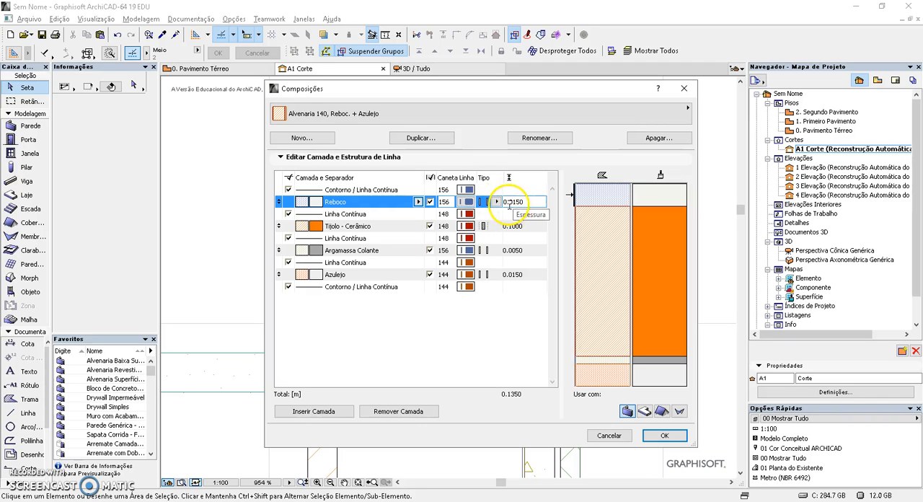
pyautogui.click(383, 213)
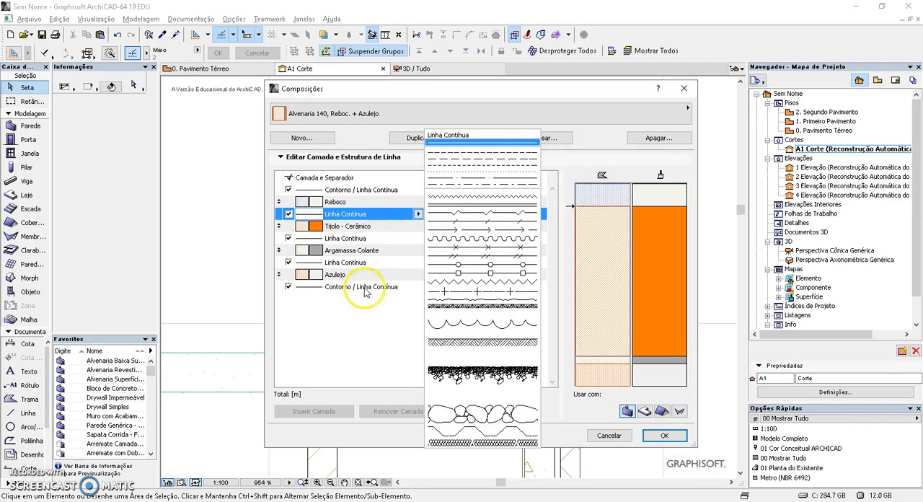
pyautogui.click(358, 334)
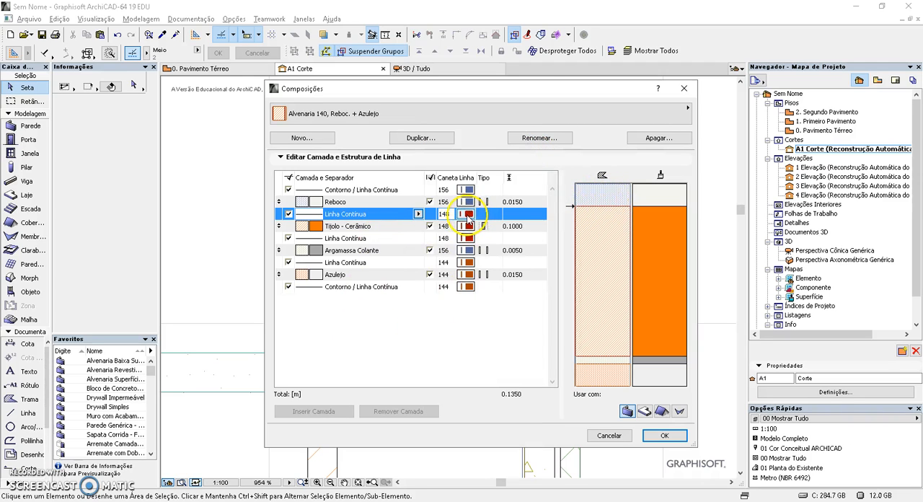
# Set the thickness of the Tijolo - Cerâmico layer to 0.1400 m
pyautogui.click(390, 228)
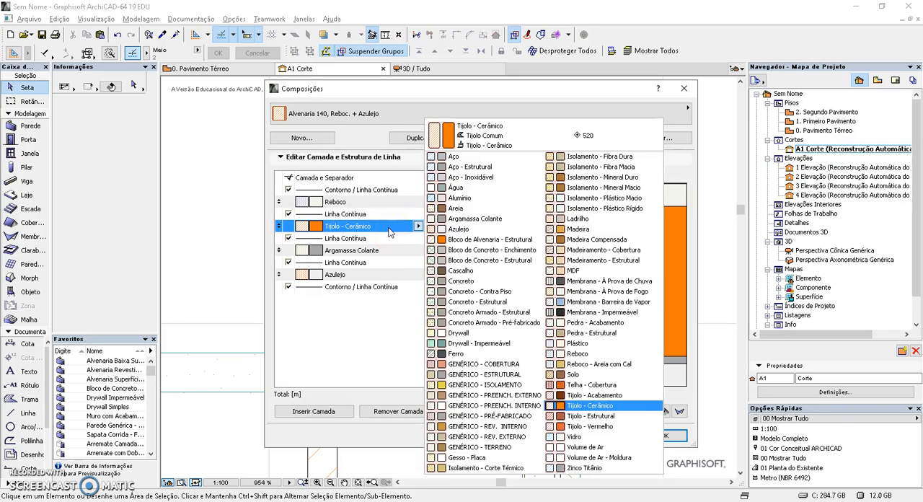
pyautogui.click(388, 229)
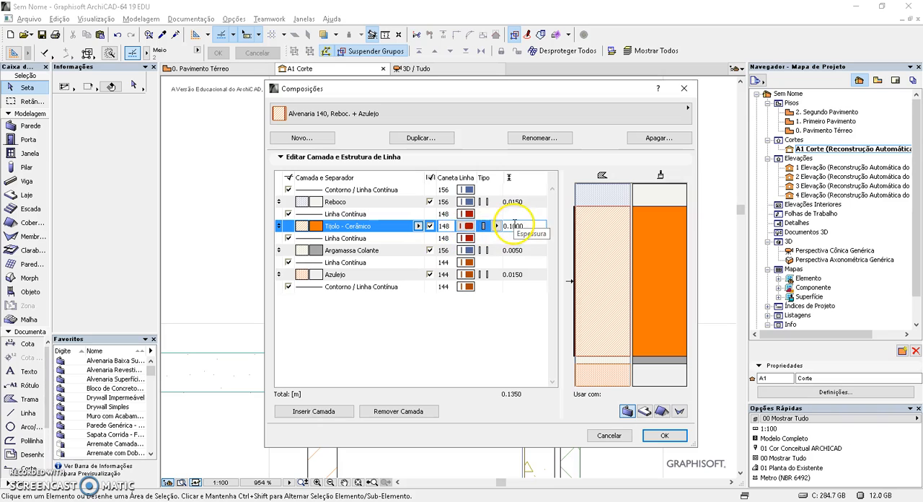
pyautogui.moveTo(512, 226); pyautogui.dragTo(532, 226)
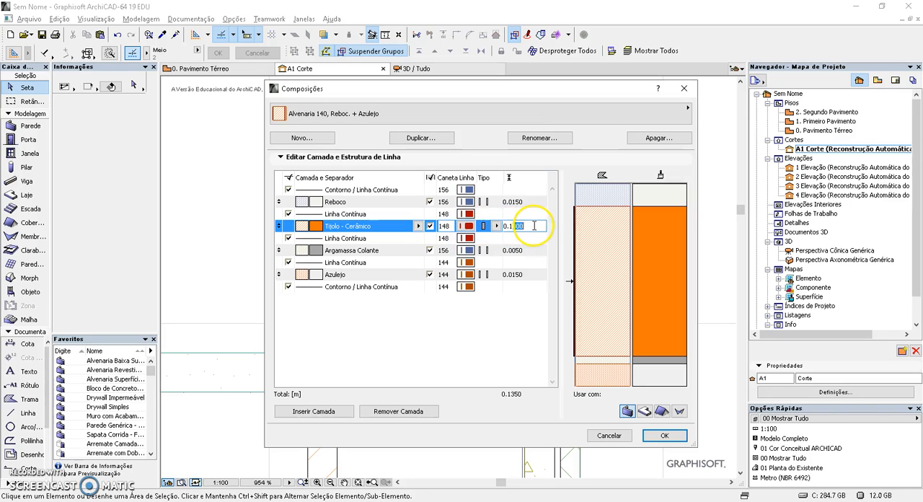
pyautogui.write('4')
pyautogui.press('Return')
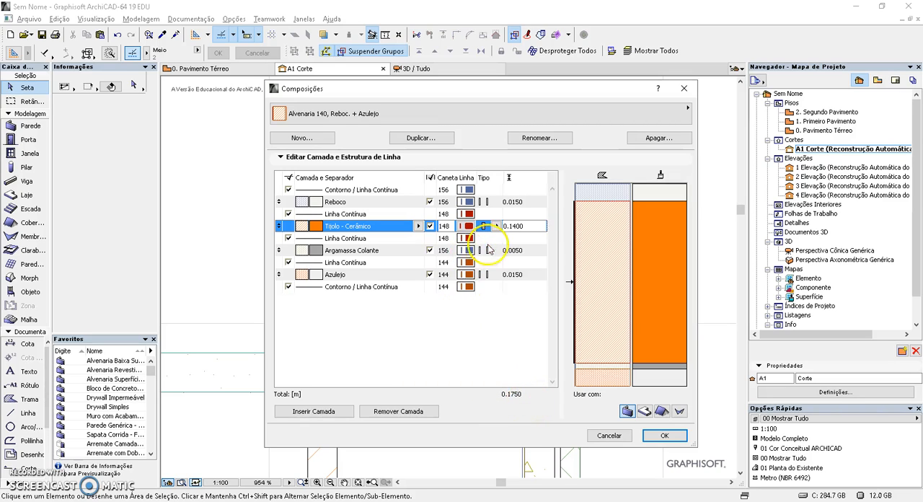
# Review the layer type options of the Reboco and Tijolo - Cerâmico layers and accept the composites settings
pyautogui.click(441, 202)
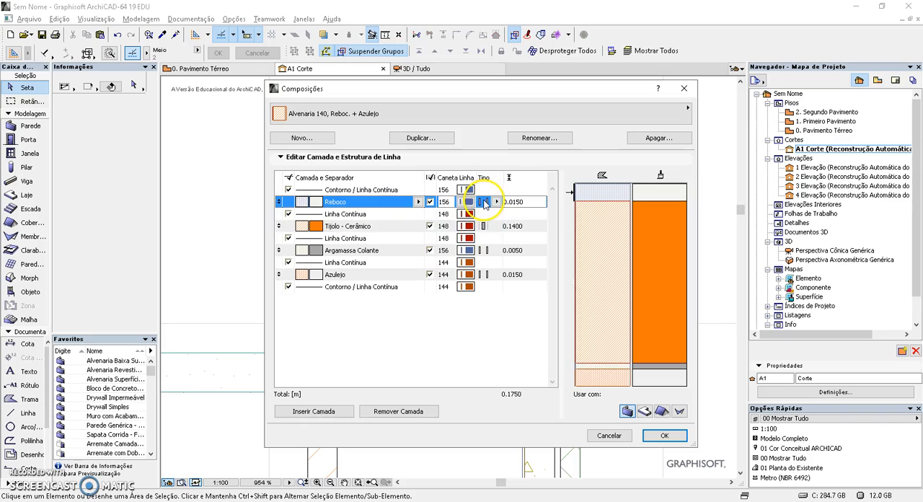
pyautogui.click(497, 202)
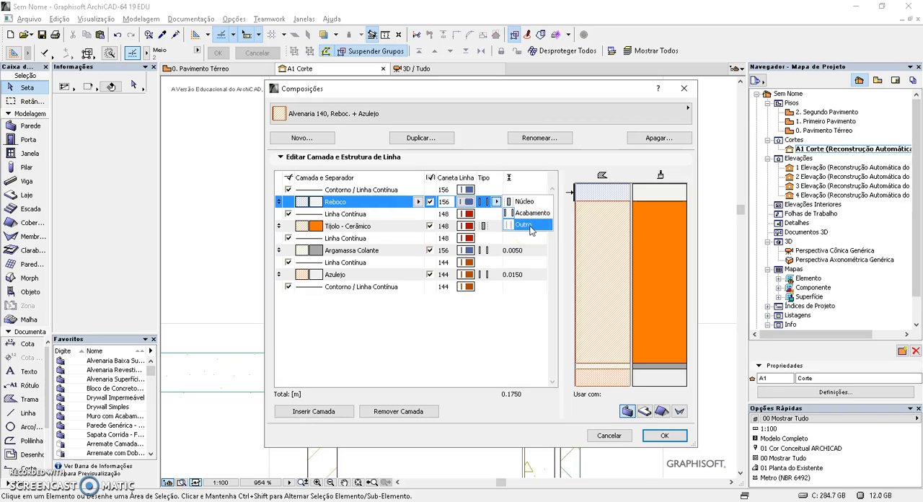
pyautogui.click(539, 203)
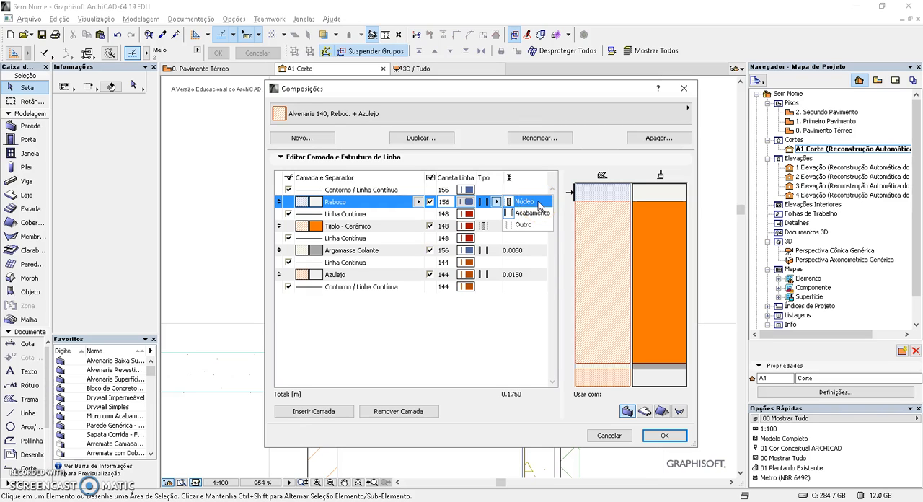
pyautogui.click(533, 214)
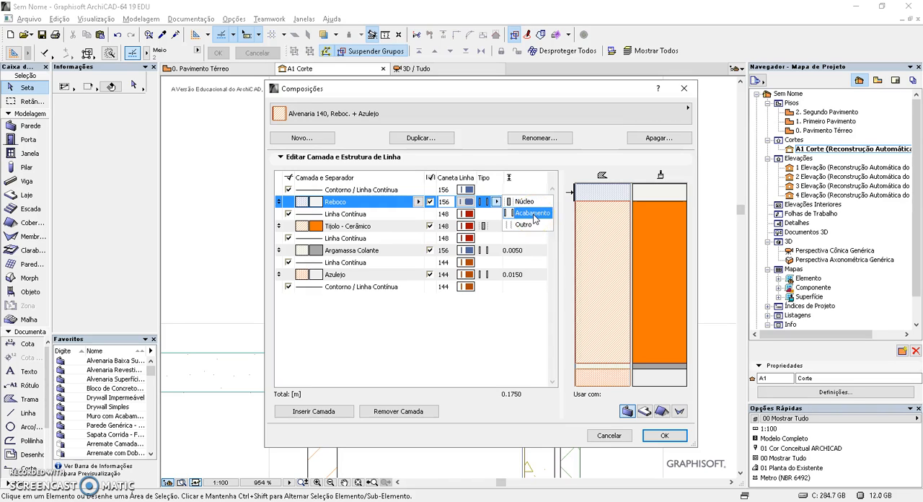
pyautogui.click(334, 323)
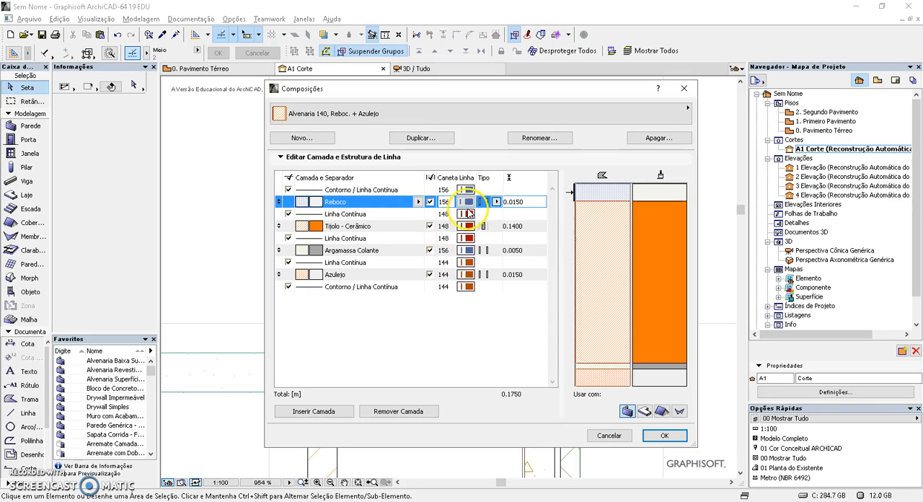
pyautogui.click(488, 228)
pyautogui.click(495, 227)
pyautogui.click(422, 347)
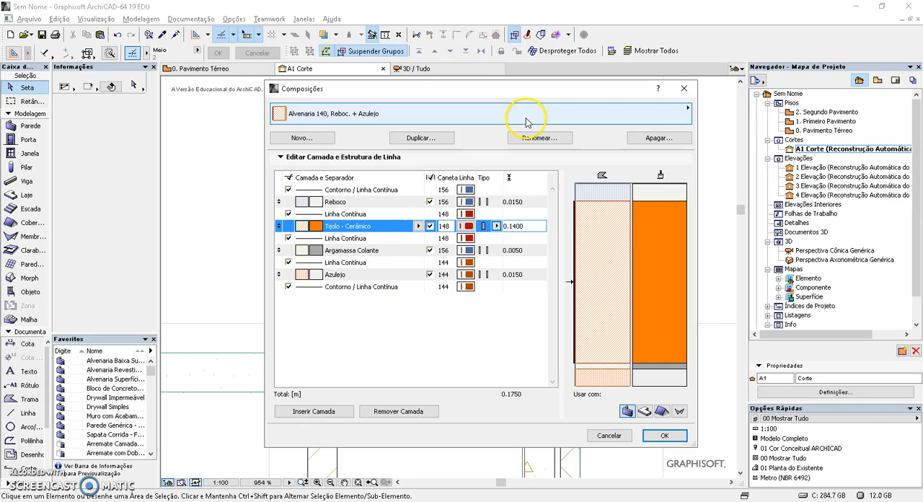
pyautogui.click(662, 435)
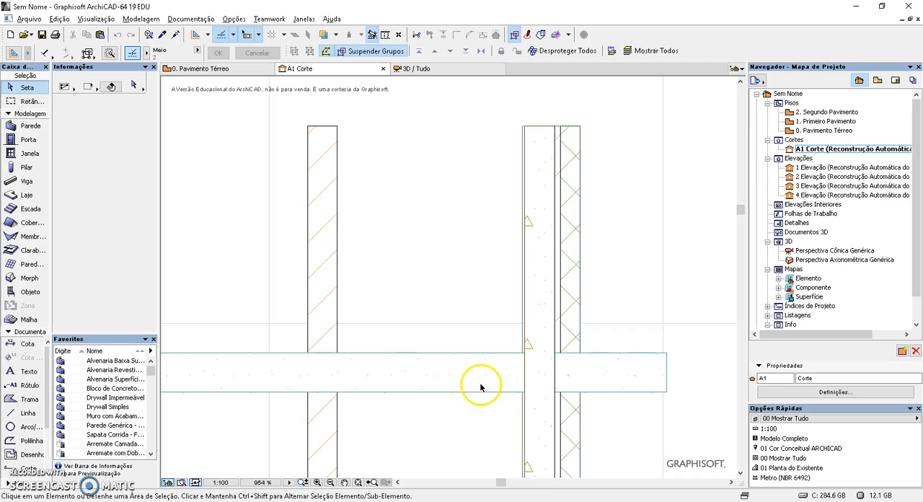
# Change the brick wall in the section to a composite structure using Alvenaria 140, Reboc. + Azulejo
pyautogui.click(338, 262)
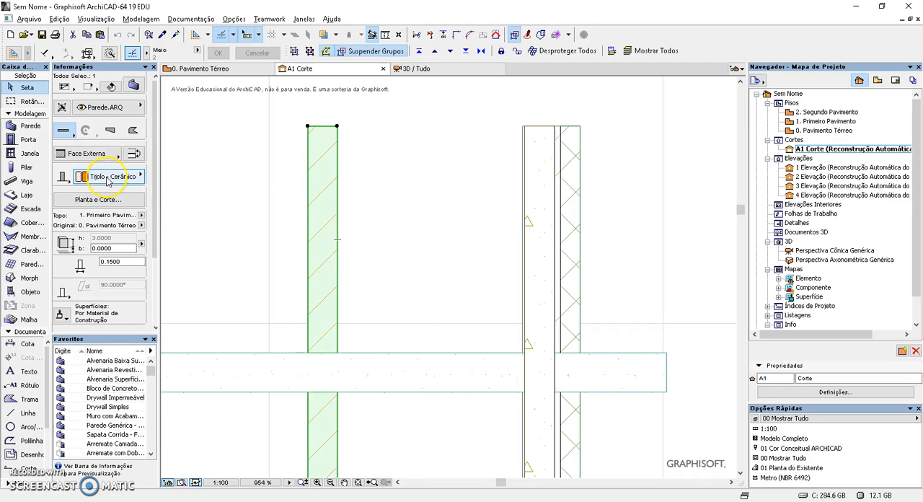
pyautogui.click(108, 178)
pyautogui.click(64, 178)
pyautogui.click(64, 178)
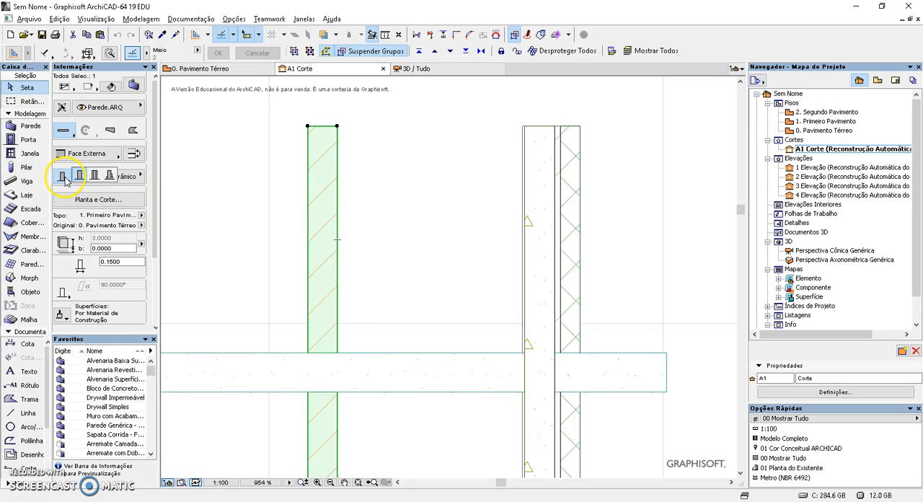
pyautogui.click(92, 178)
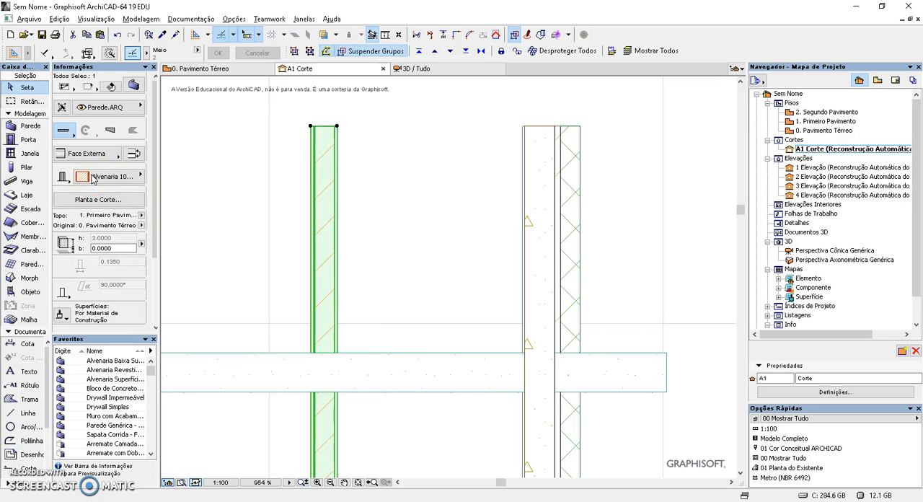
pyautogui.click(101, 182)
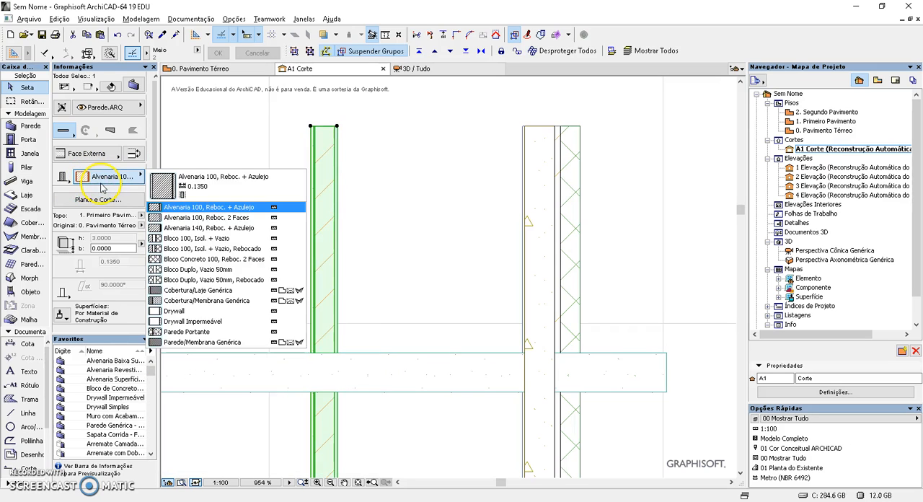
pyautogui.click(225, 228)
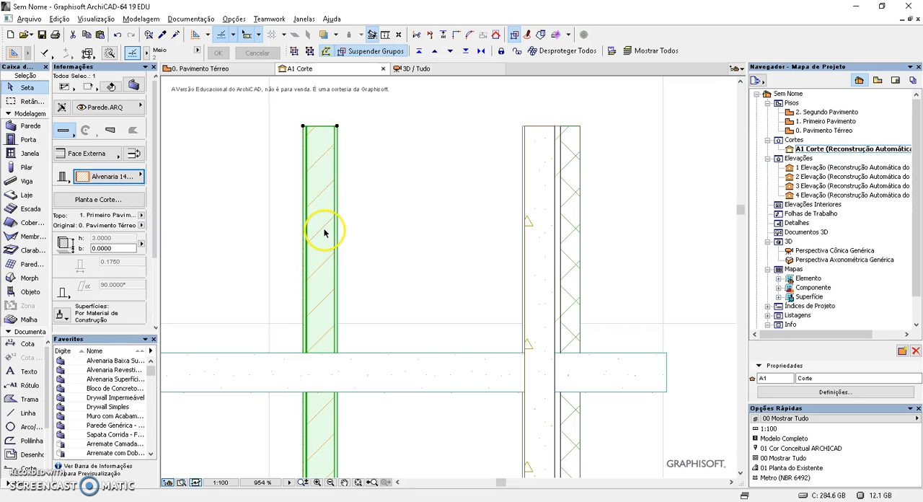
# Switch the wall's composite to Alvenaria 100, Reboc. + Azulejo and back to Alvenaria 140, then deselect the wall
pyautogui.click(115, 176)
pyautogui.click(209, 209)
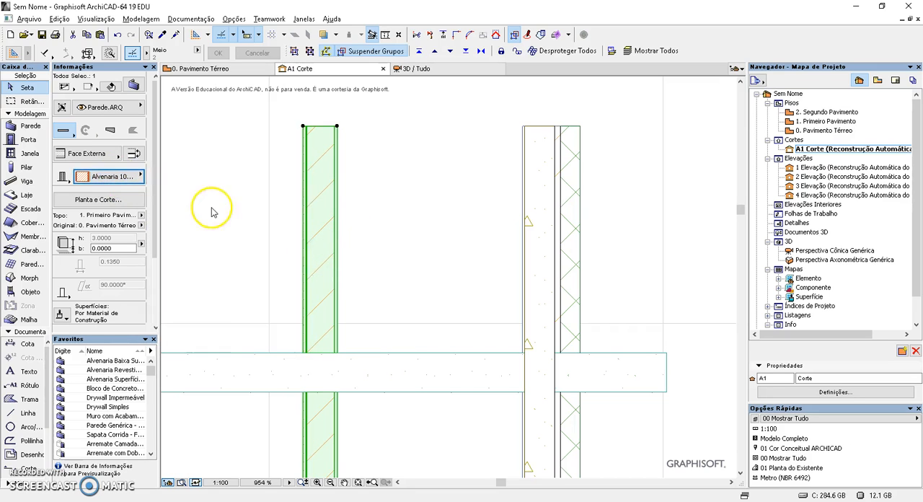
pyautogui.click(115, 176)
pyautogui.click(198, 230)
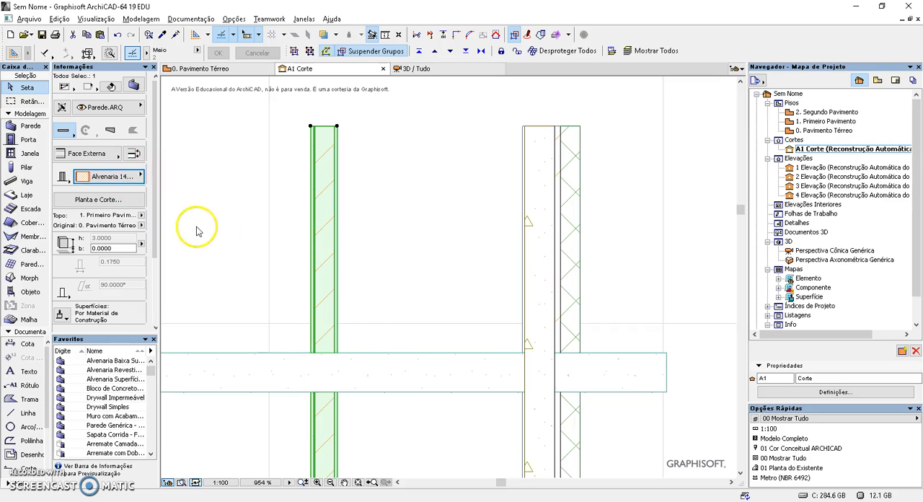
pyautogui.click(355, 194)
# Examine how the masonry composite wall's layers meet the slab in the section and in the 3D view
pyautogui.scroll(2, 310, 292)
pyautogui.scroll(1, 299, 313)
pyautogui.scroll(-3, 293, 312)
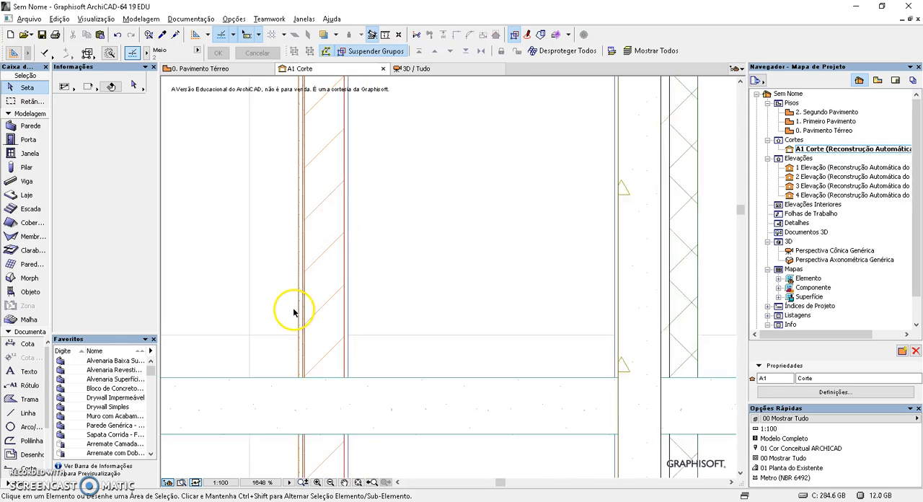
pyautogui.moveTo(363, 247); pyautogui.dragTo(385, 276, button='middle')
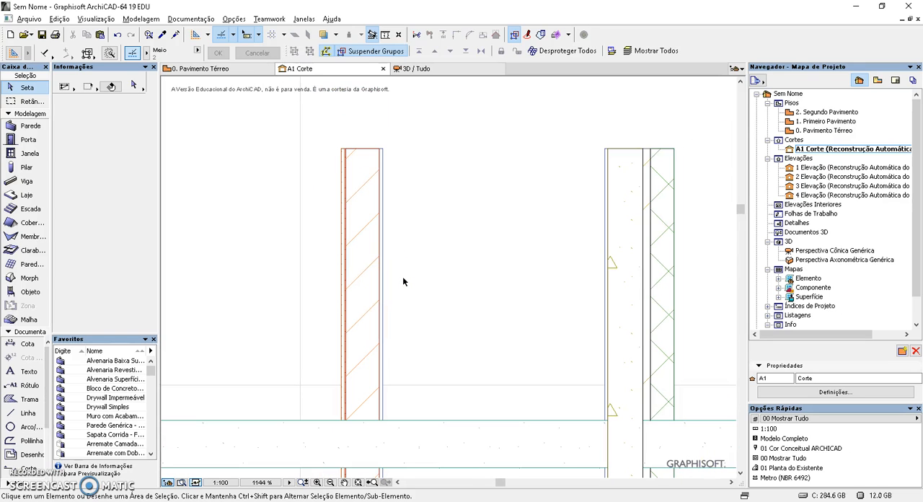
pyautogui.scroll(-1, 402, 277)
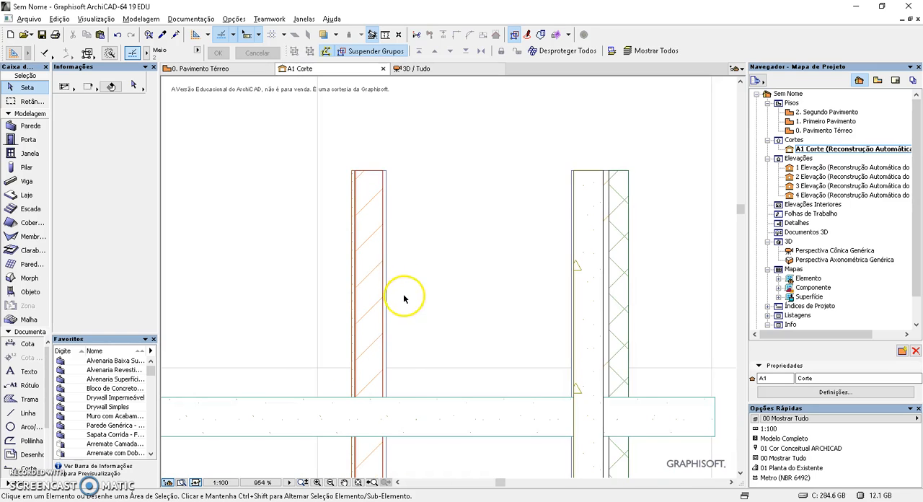
pyautogui.moveTo(403, 297); pyautogui.dragTo(419, 238, button='middle')
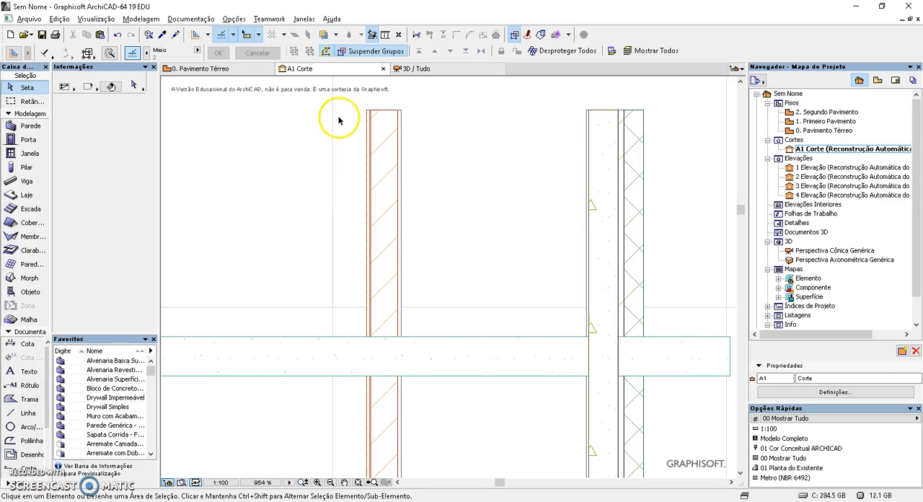
pyautogui.click(450, 68)
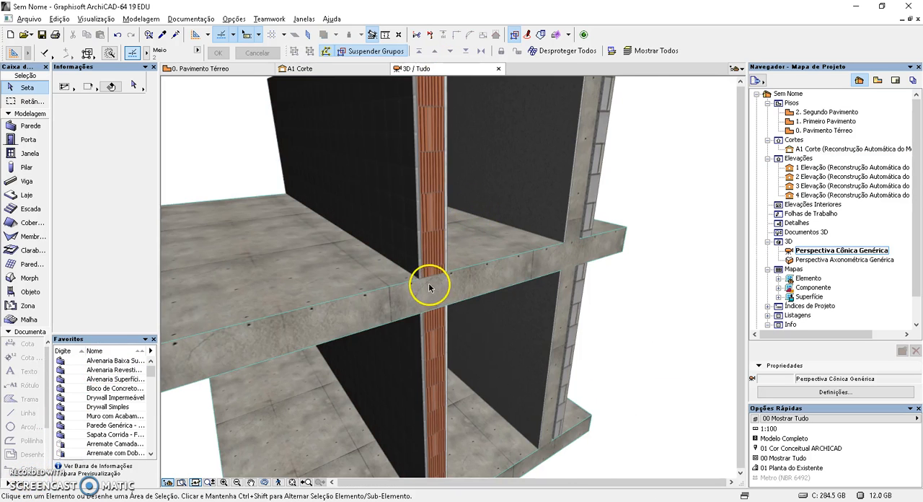
pyautogui.keyDown('shift'); pyautogui.moveTo(502, 270); pyautogui.dragTo(363, 258, button='middle'); pyautogui.keyUp('shift')
pyautogui.keyDown('shift'); pyautogui.moveTo(616, 296); pyautogui.dragTo(643, 354, button='middle'); pyautogui.keyUp('shift')
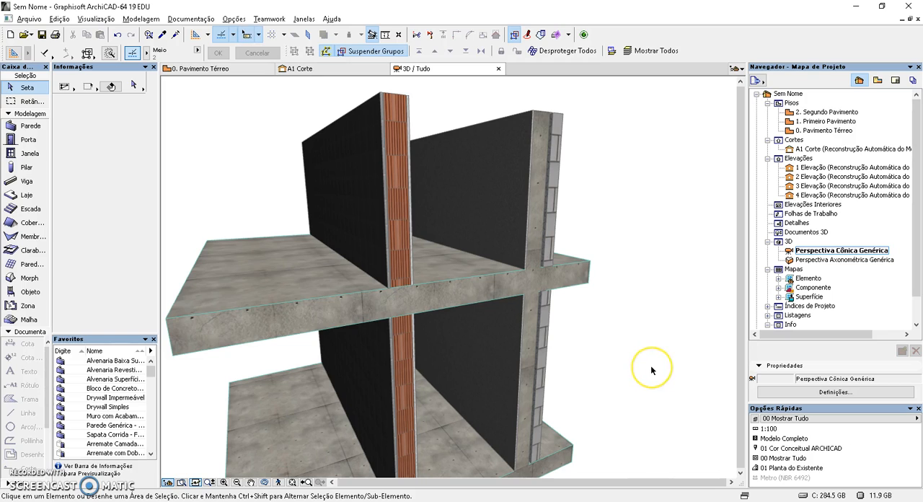